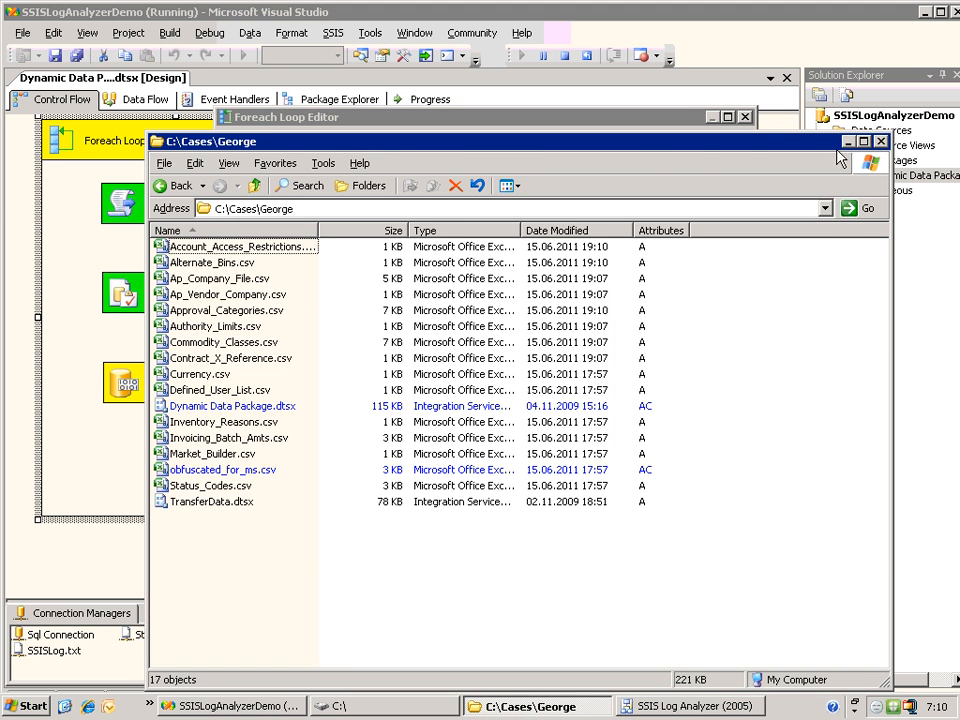
# Step: Close the folder window listing the CSV files and dismiss the Foreach Loop Editor without changes
pyautogui.click(880, 141)
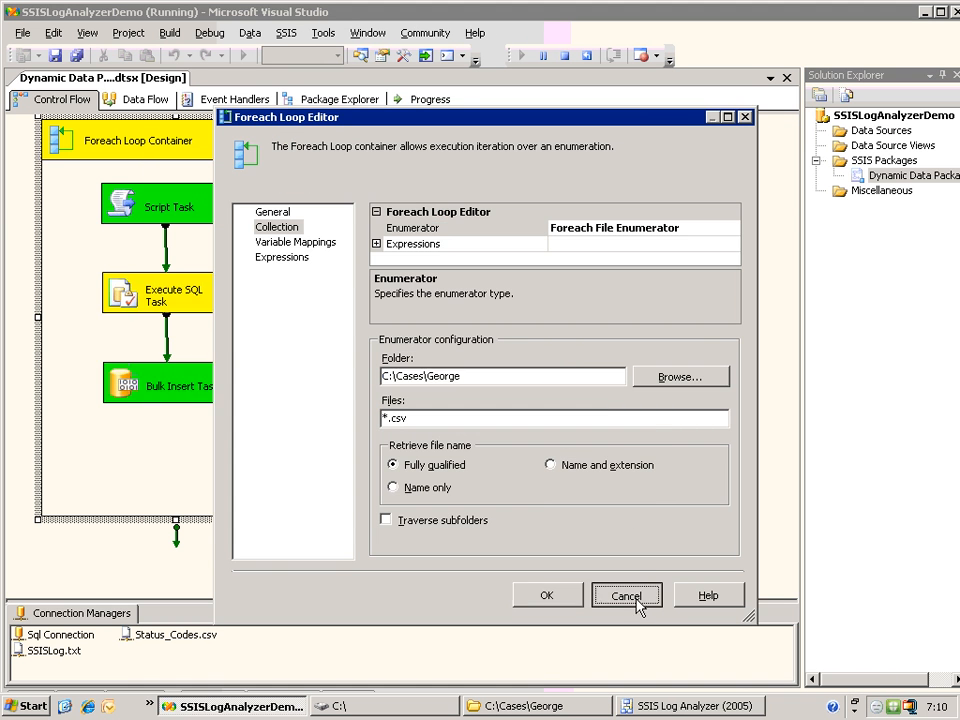
pyautogui.click(632, 594)
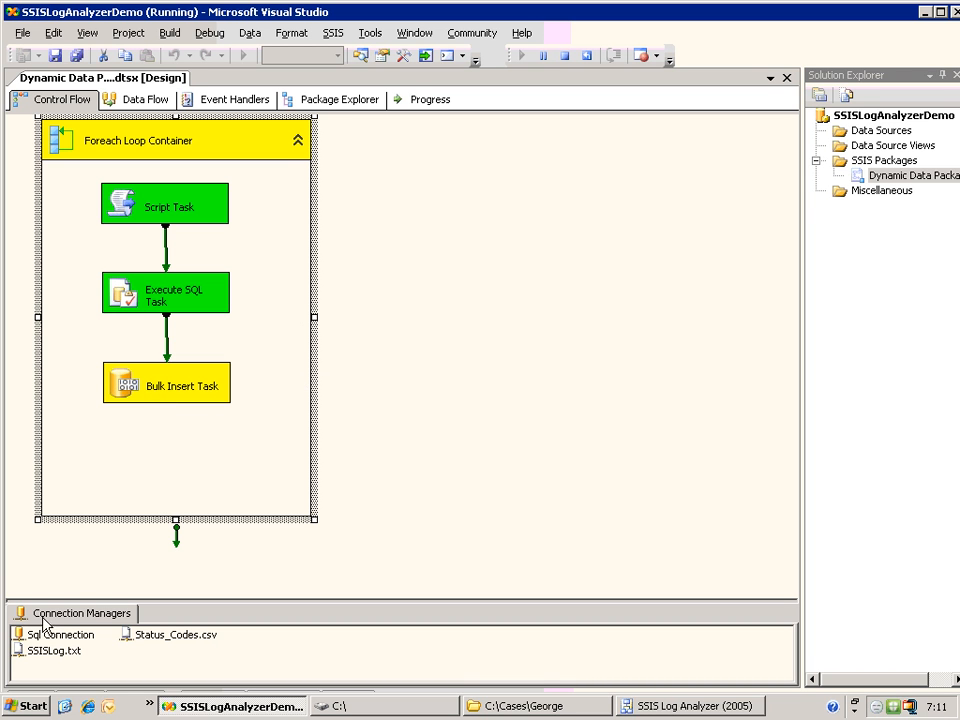
# Step: Check the file path configured in the SSISLog.txt connection manager and close its editor without changes
pyautogui.click(52, 654)
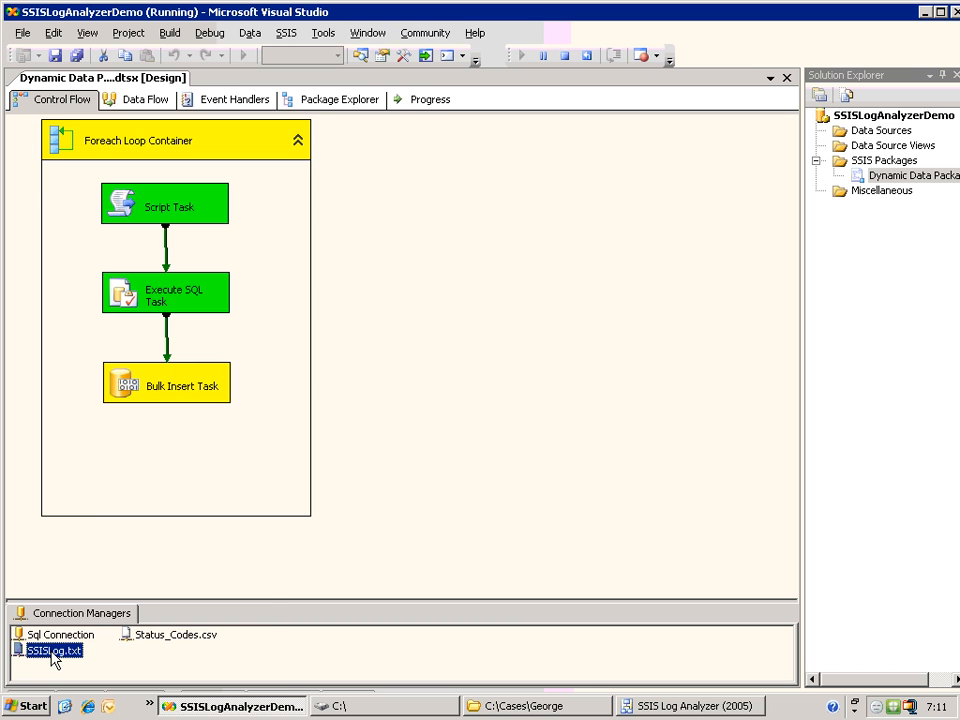
pyautogui.rightClick(52, 654)
pyautogui.click(121, 366)
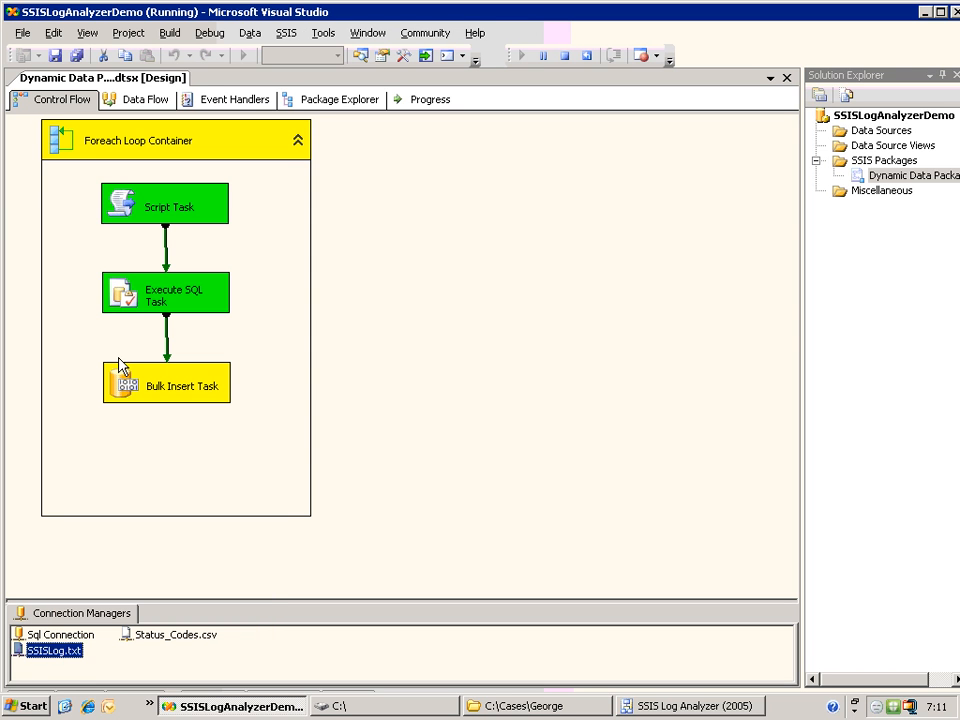
pyautogui.click(438, 389)
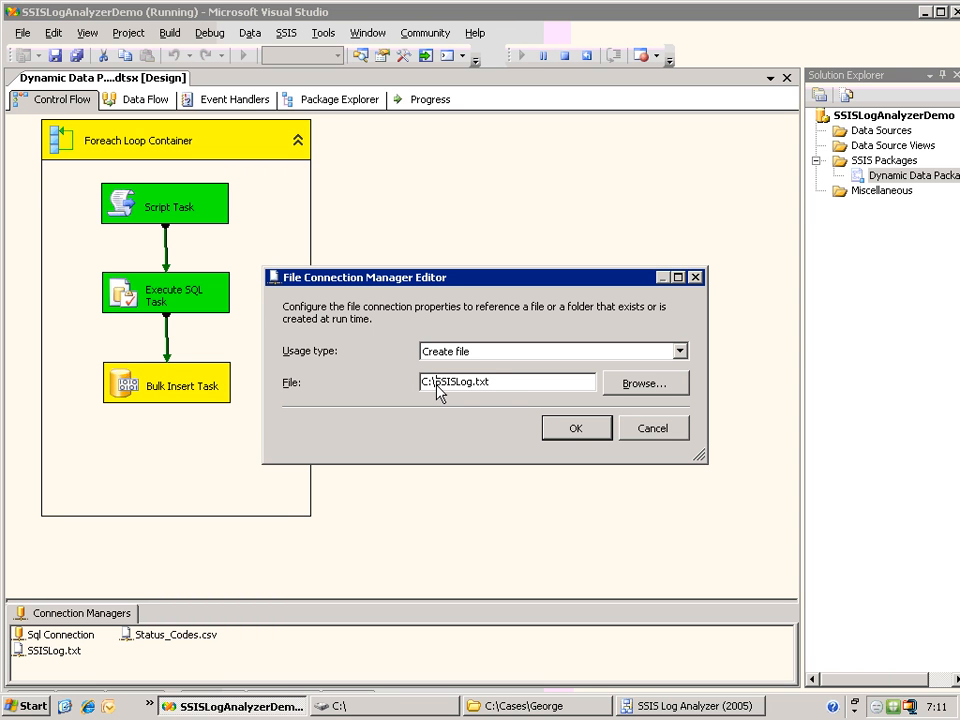
pyautogui.moveTo(506, 390); pyautogui.dragTo(383, 392)
pyautogui.click(652, 430)
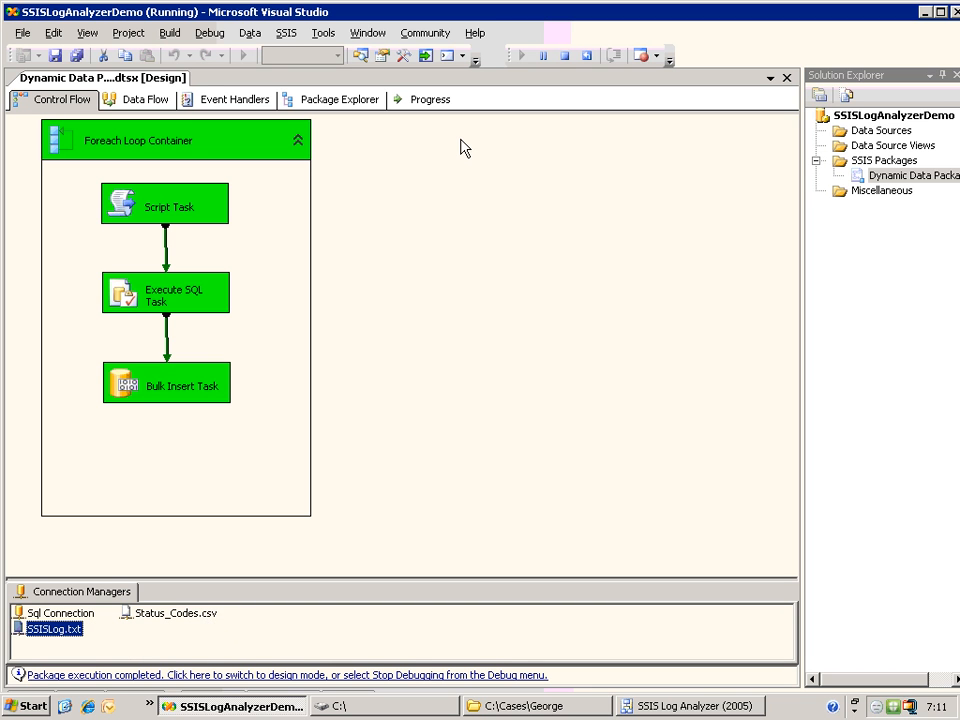
# Step: Stop debugging the package, switch to SSIS Log Analyzer (2005) and create a new analysis window
pyautogui.click(564, 56)
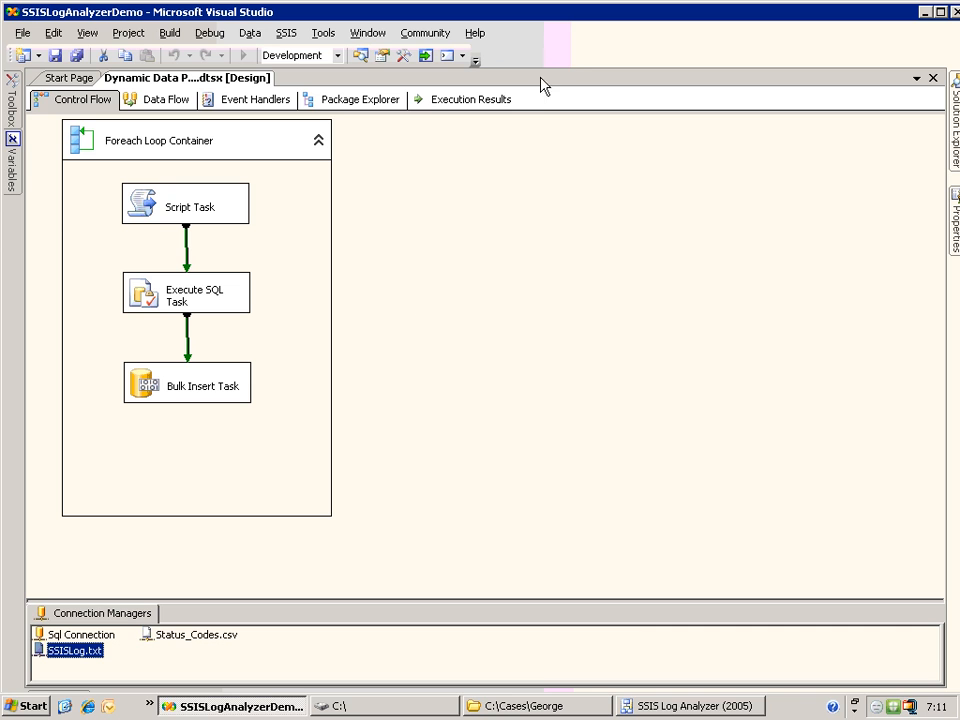
pyautogui.click(695, 707)
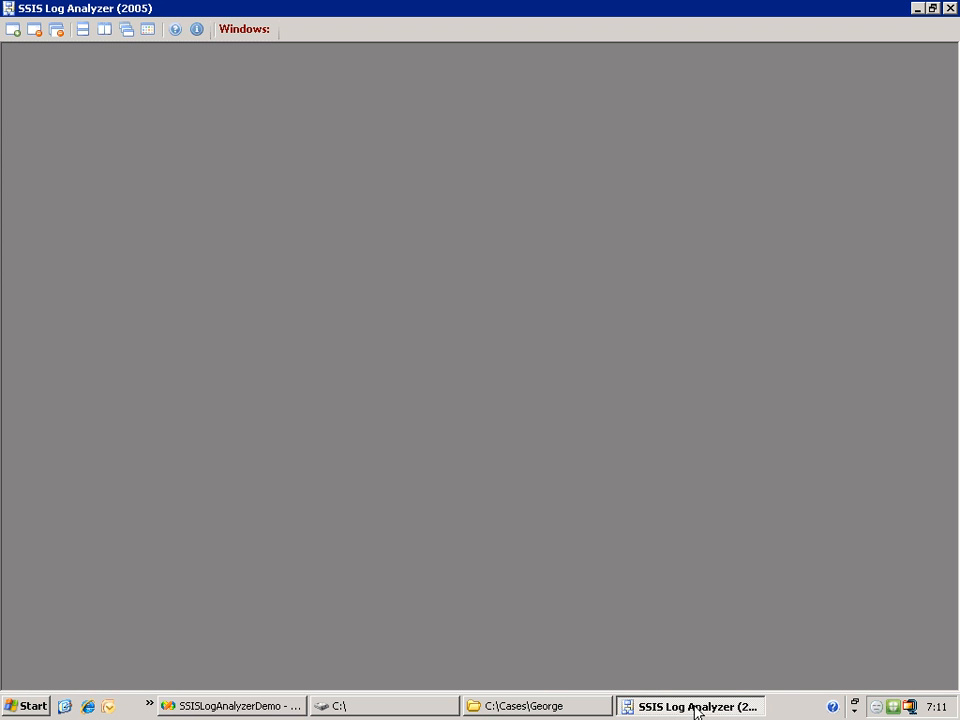
pyautogui.click(13, 30)
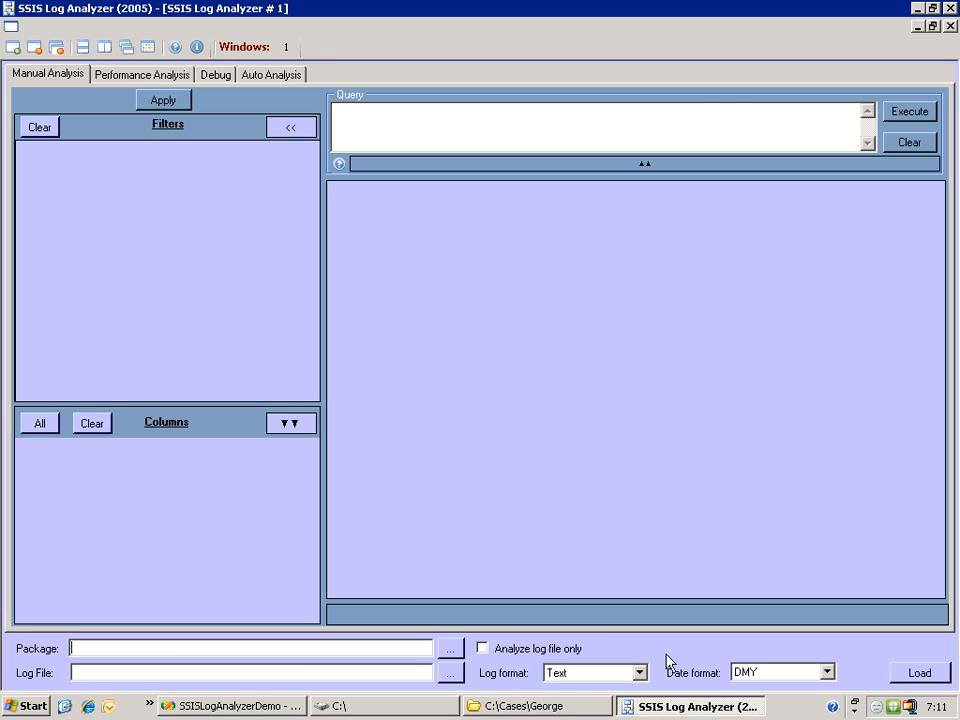
# Step: Set the package to Dynamic Data Package.dtsx from C:\Cases\SSISLogAnalyzerDemo\SSISLogAnalyzerDemo
pyautogui.click(452, 649)
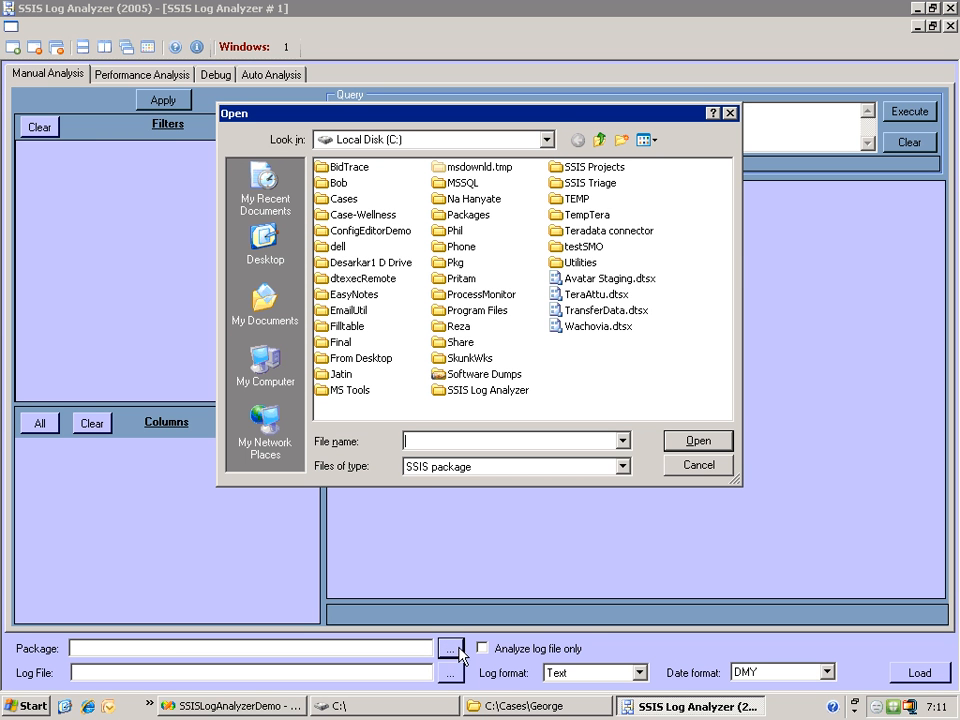
pyautogui.doubleClick(344, 198)
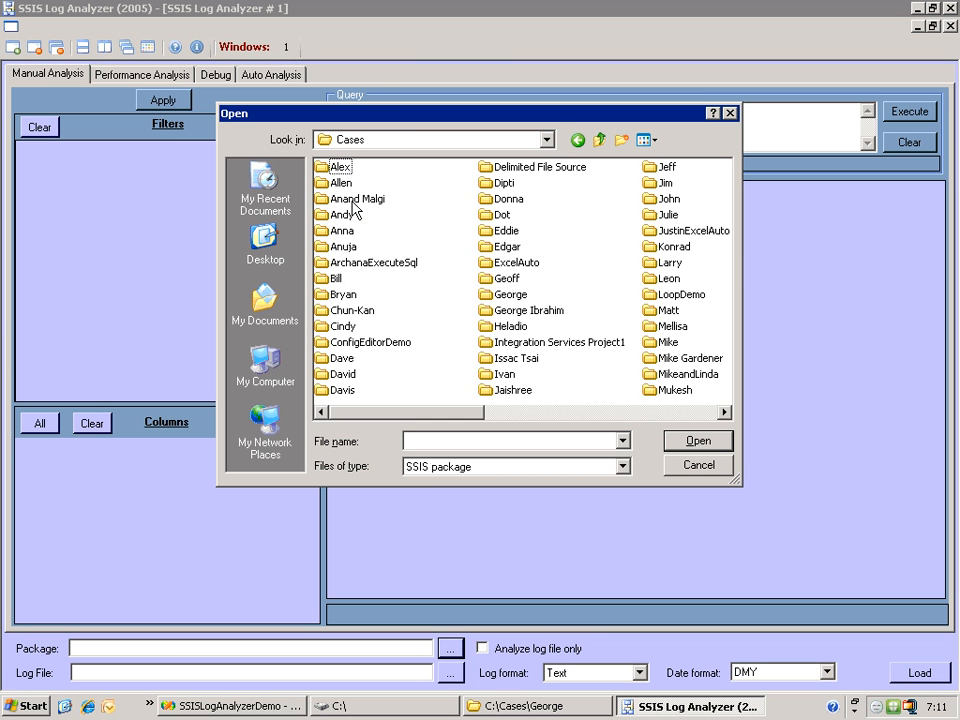
pyautogui.click(681, 412)
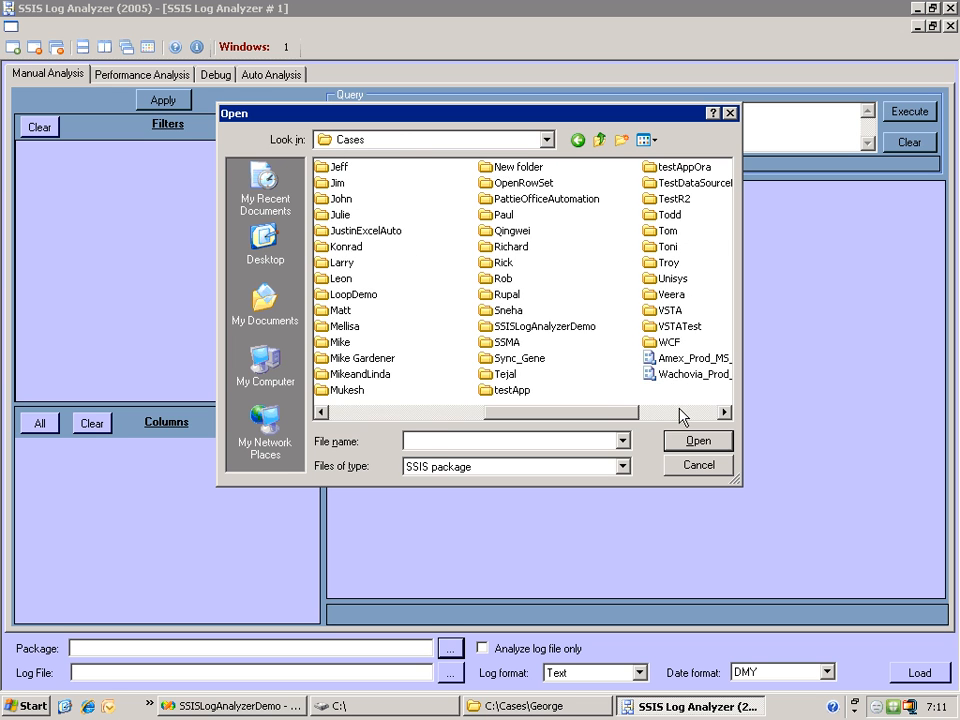
pyautogui.doubleClick(568, 334)
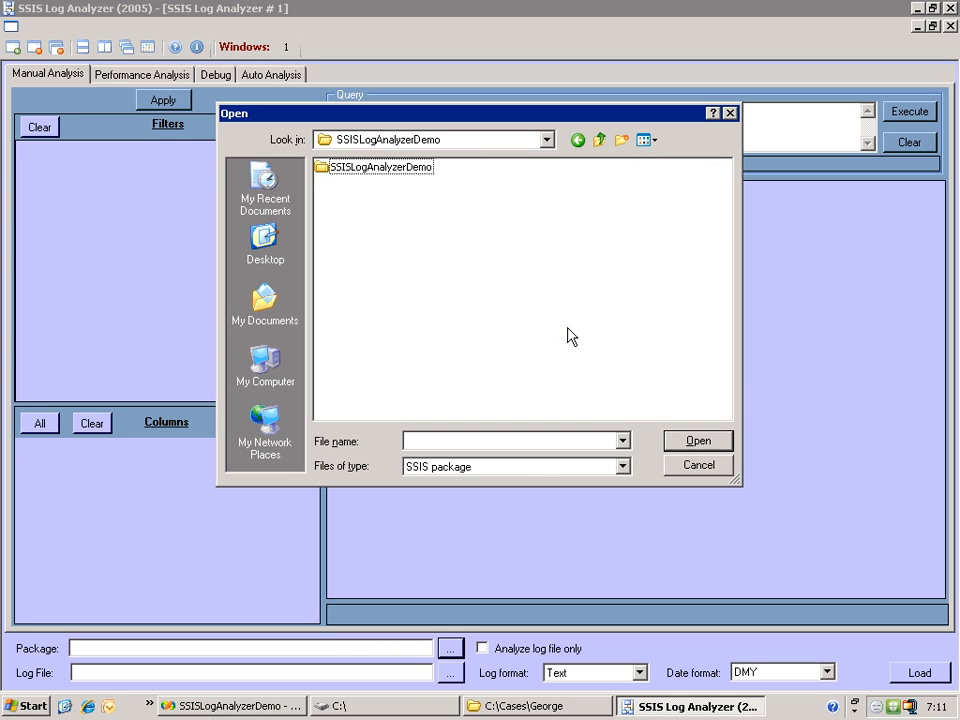
pyautogui.doubleClick(389, 196)
# Step: Set the log file to C:\SSISLog.txt
pyautogui.click(456, 677)
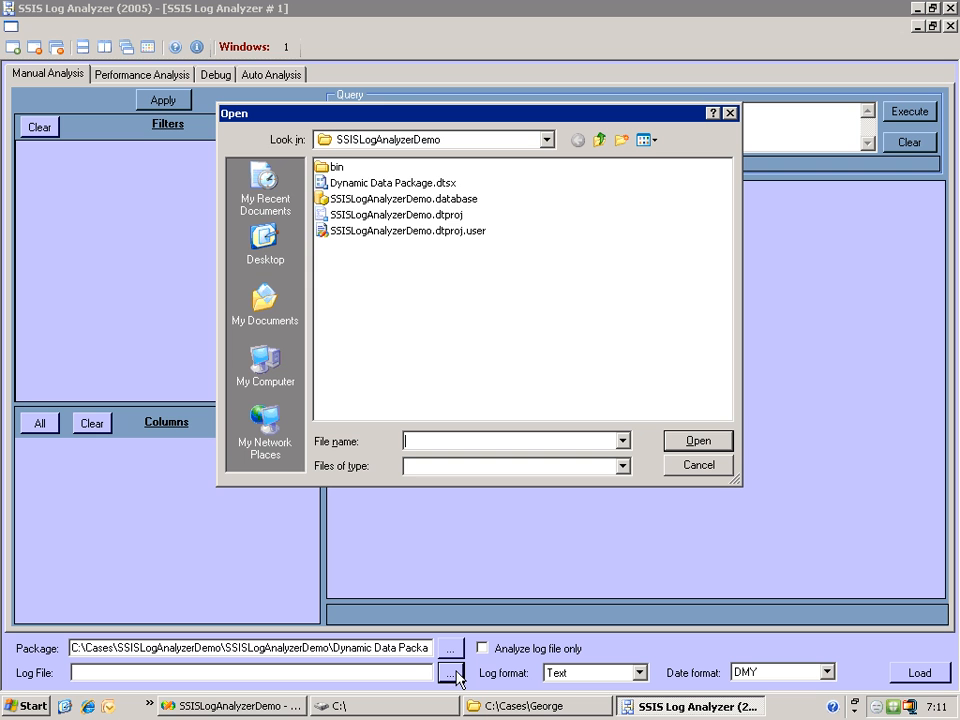
pyautogui.click(265, 368)
pyautogui.doubleClick(358, 167)
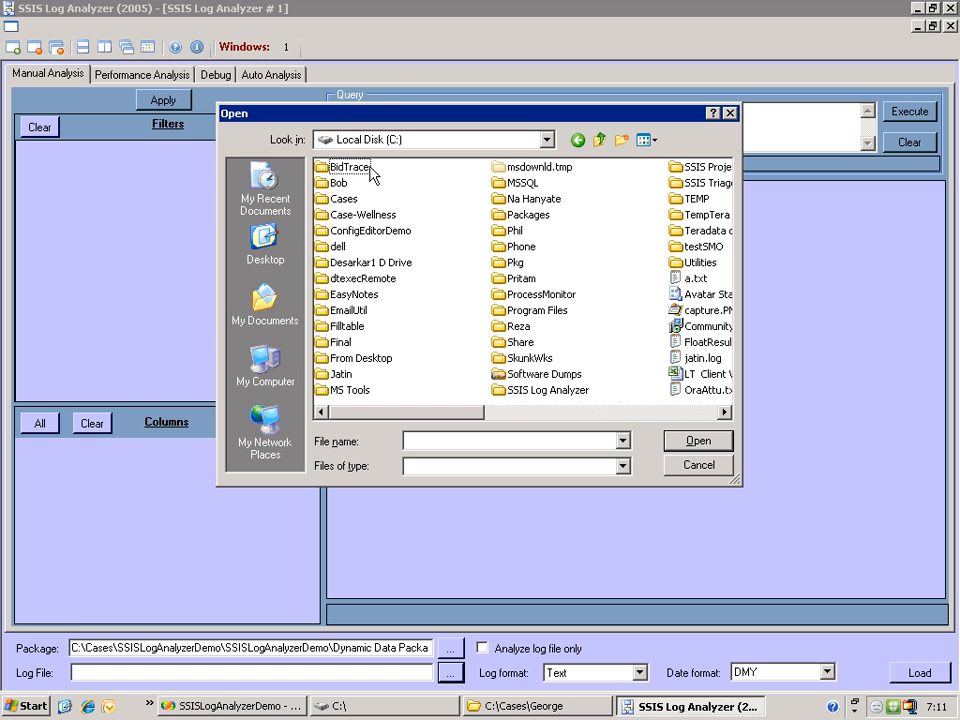
pyautogui.moveTo(478, 417); pyautogui.dragTo(645, 422)
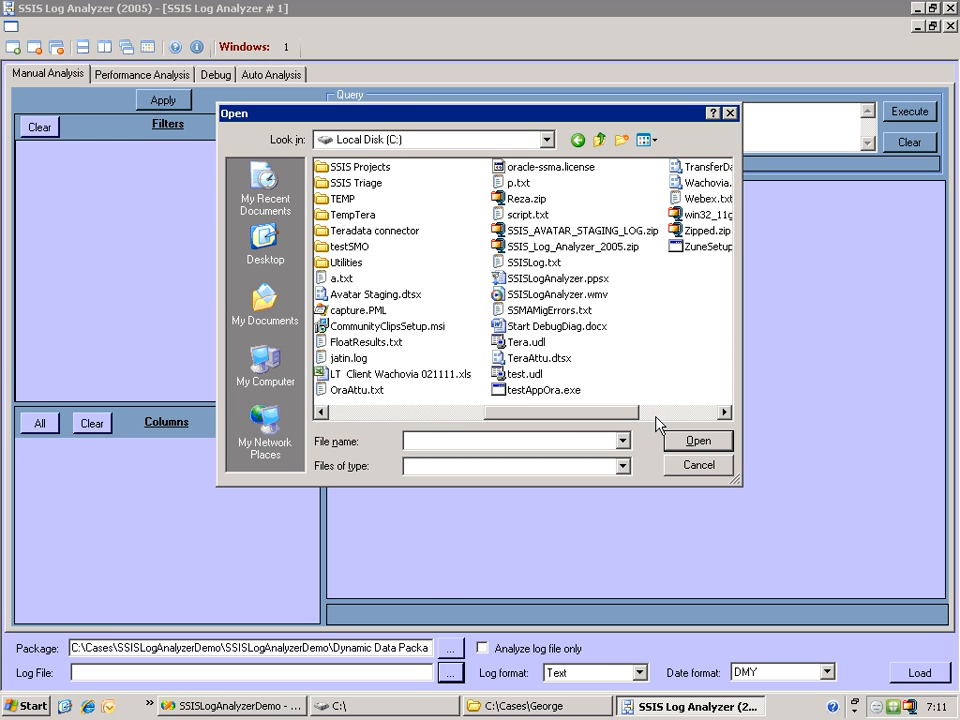
pyautogui.doubleClick(545, 264)
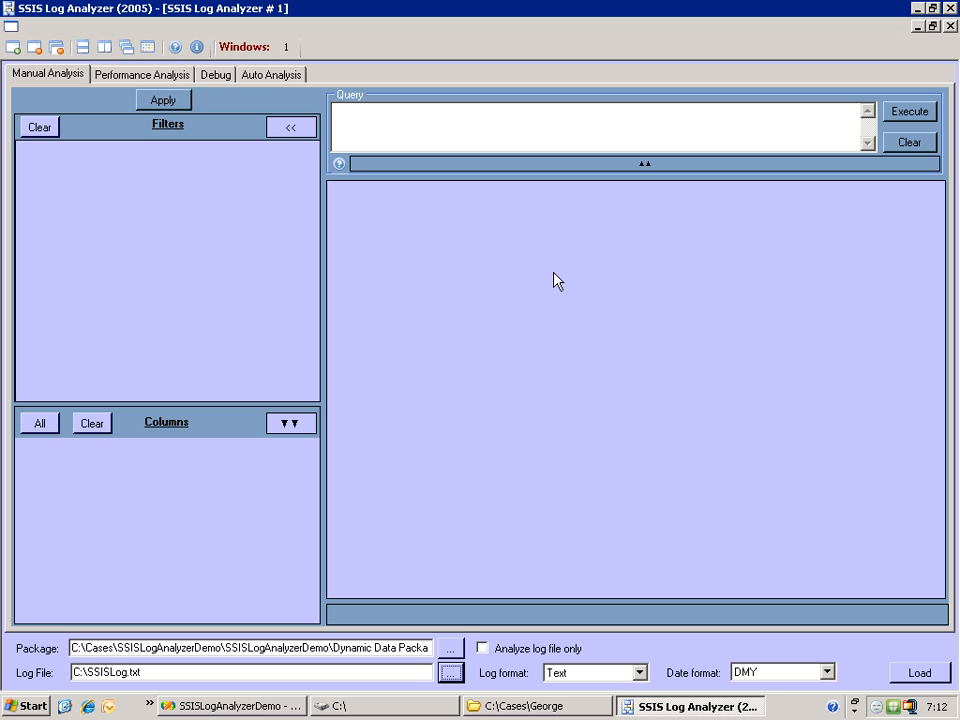
# Step: Set the date format to MDY and load the package and log for analysis
pyautogui.click(827, 672)
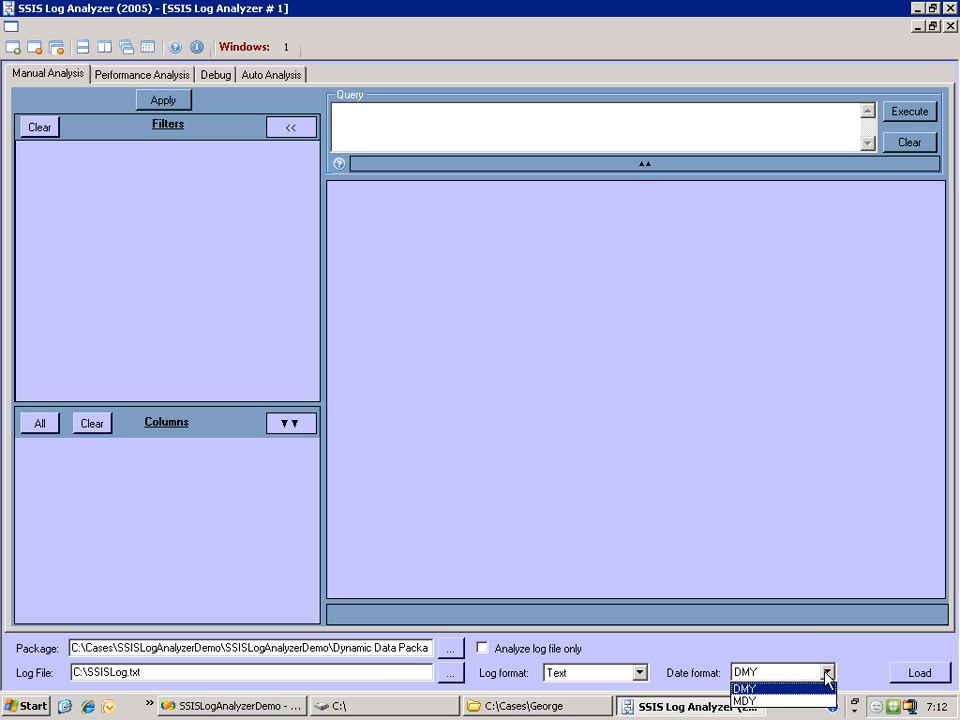
pyautogui.click(765, 702)
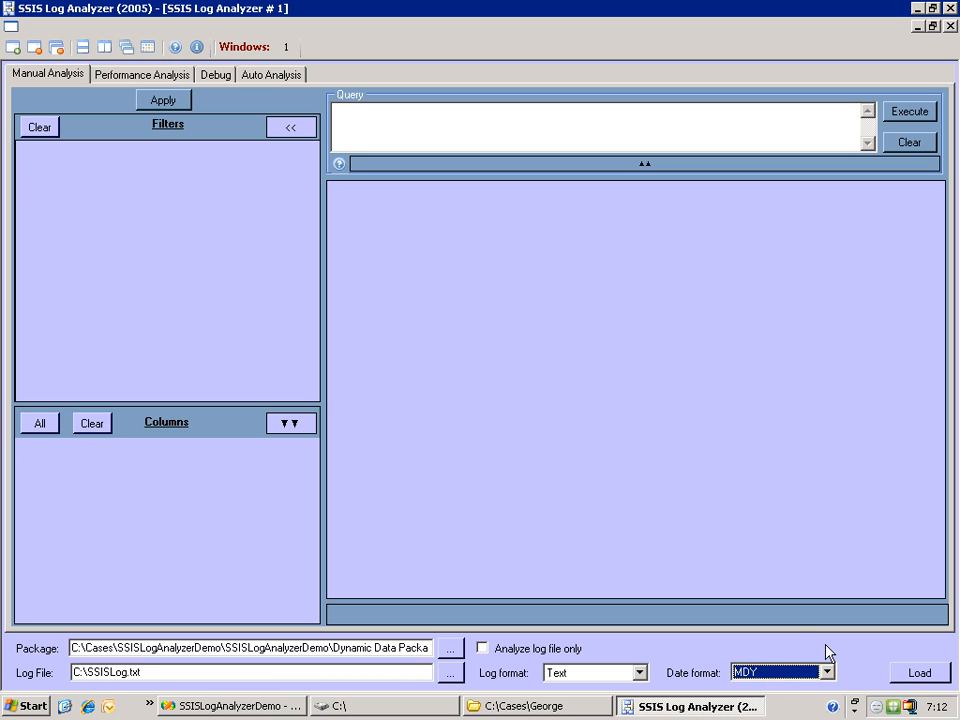
pyautogui.click(915, 676)
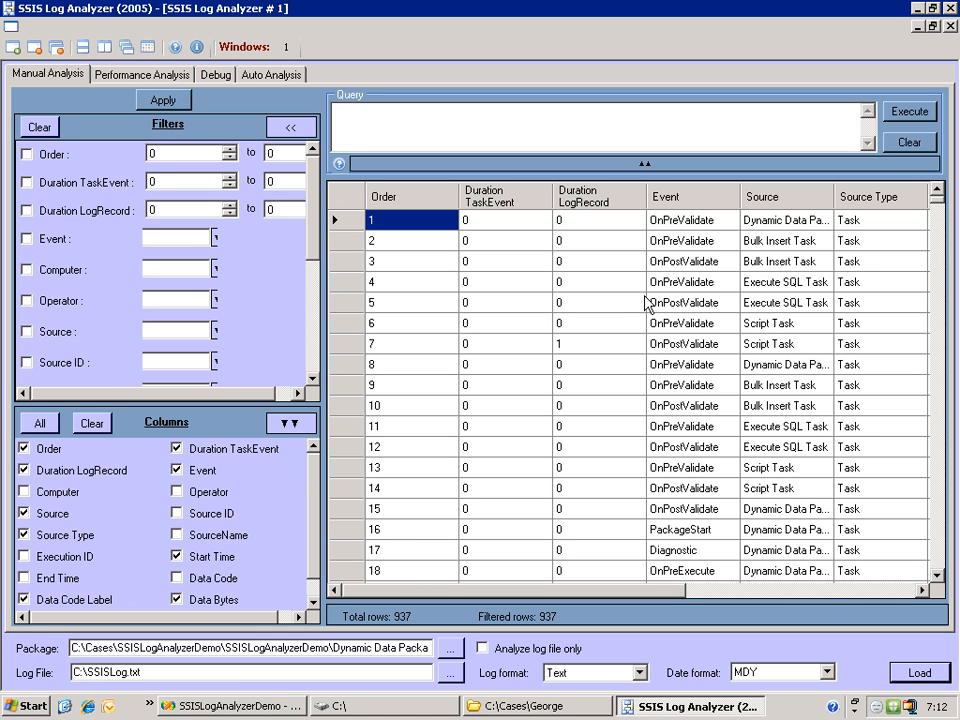
# Step: Open the details of log record 2, go back to record 1, and browse forward to record 5
pyautogui.doubleClick(630, 252)
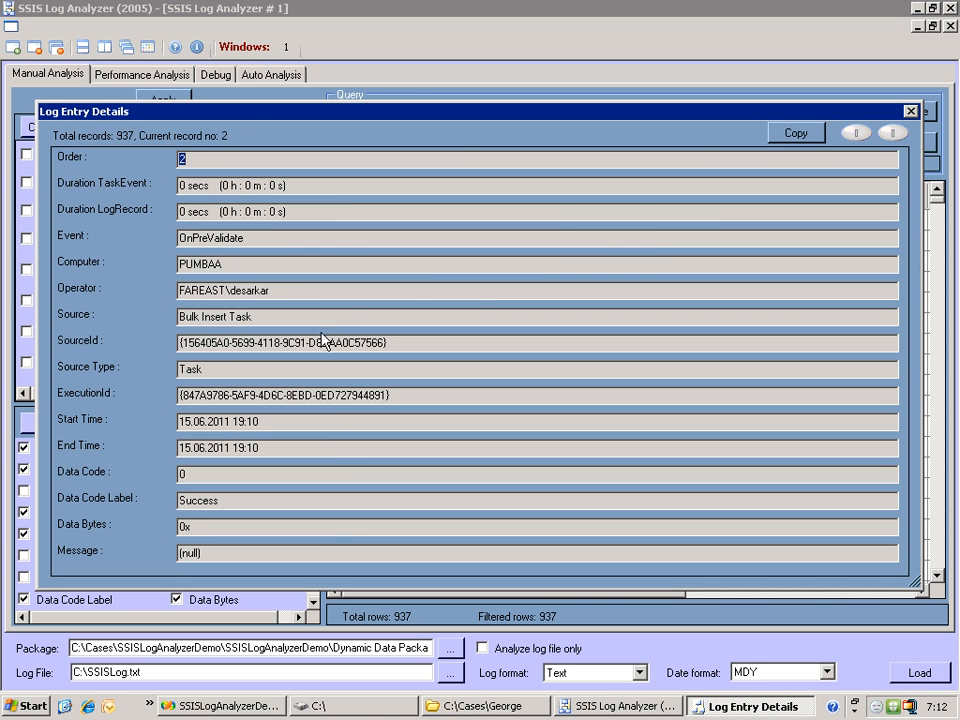
pyautogui.click(858, 132)
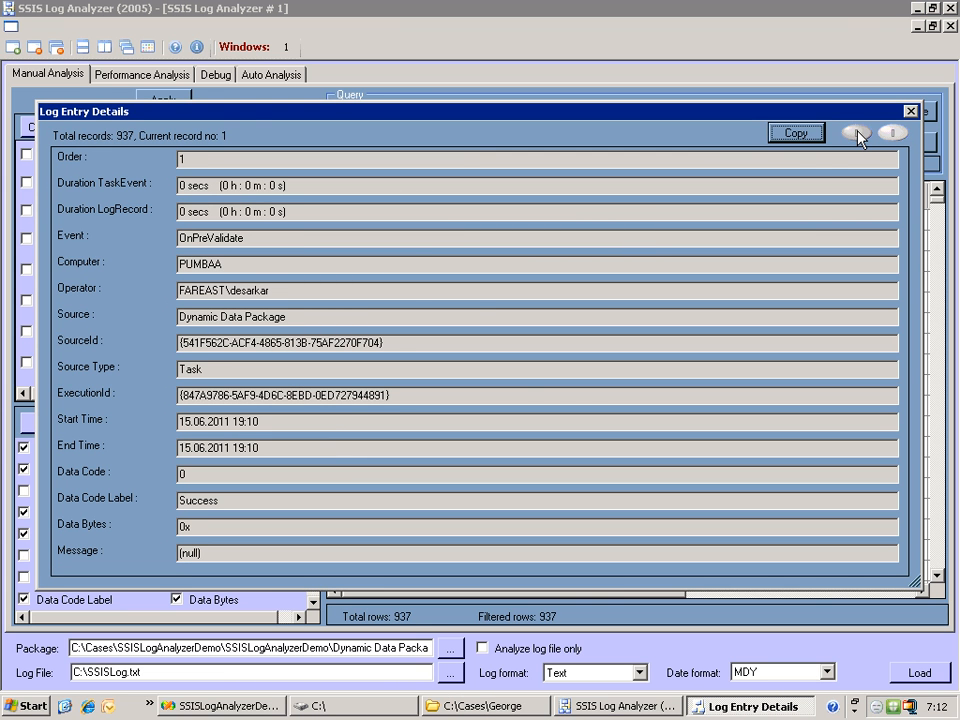
pyautogui.click(893, 133)
pyautogui.click(893, 133)
pyautogui.click(893, 133)
pyautogui.click(893, 133)
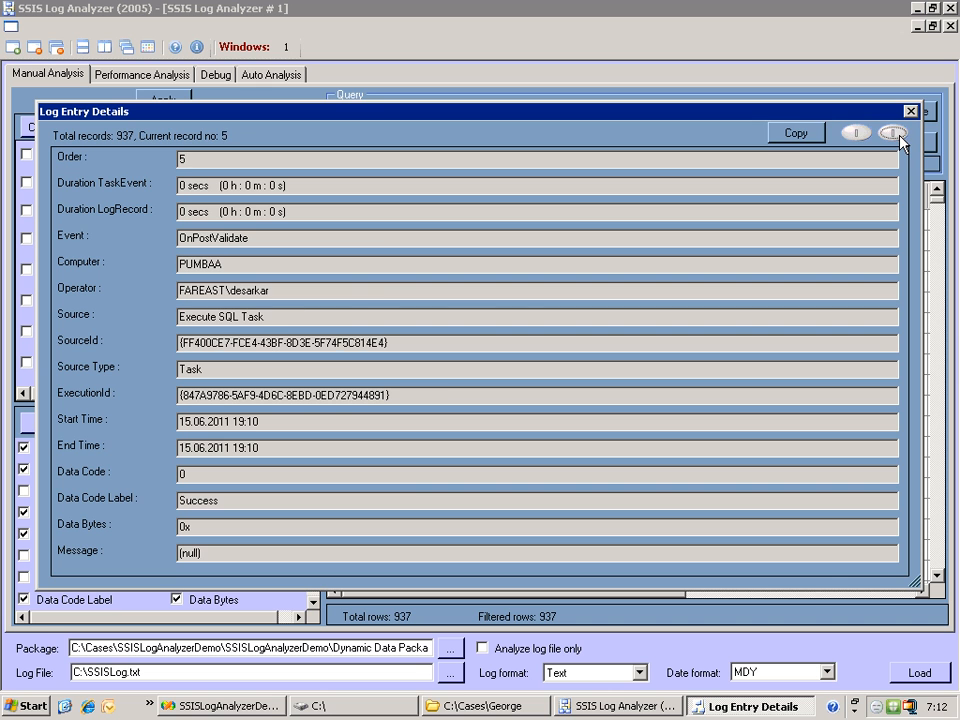
# Step: Copy the details of log record 5 to the clipboard and close the log entry details
pyautogui.click(796, 133)
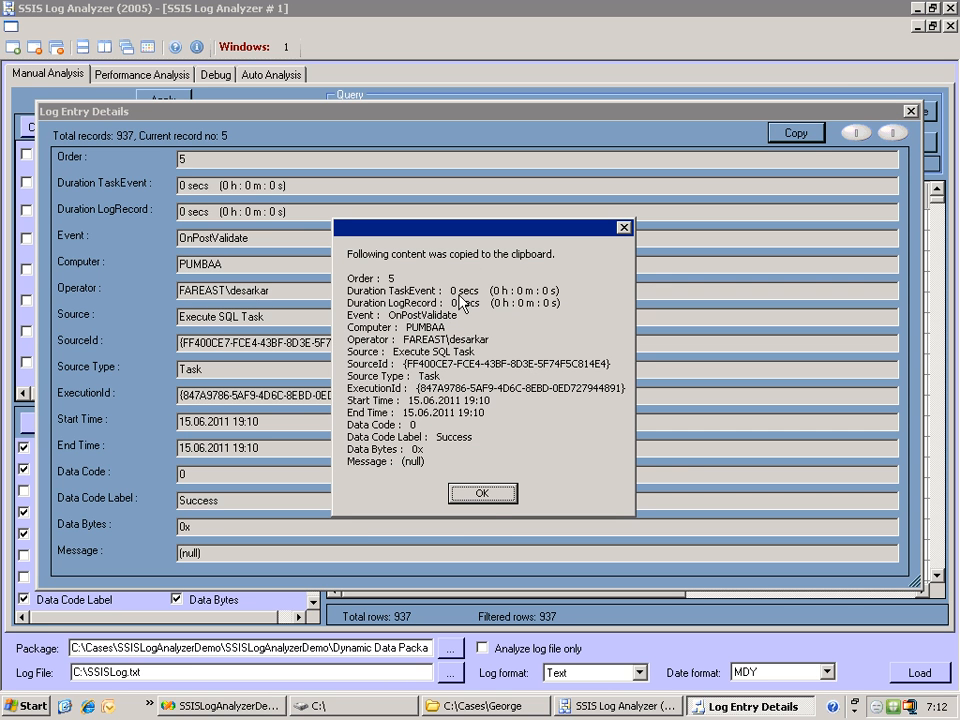
pyautogui.click(482, 493)
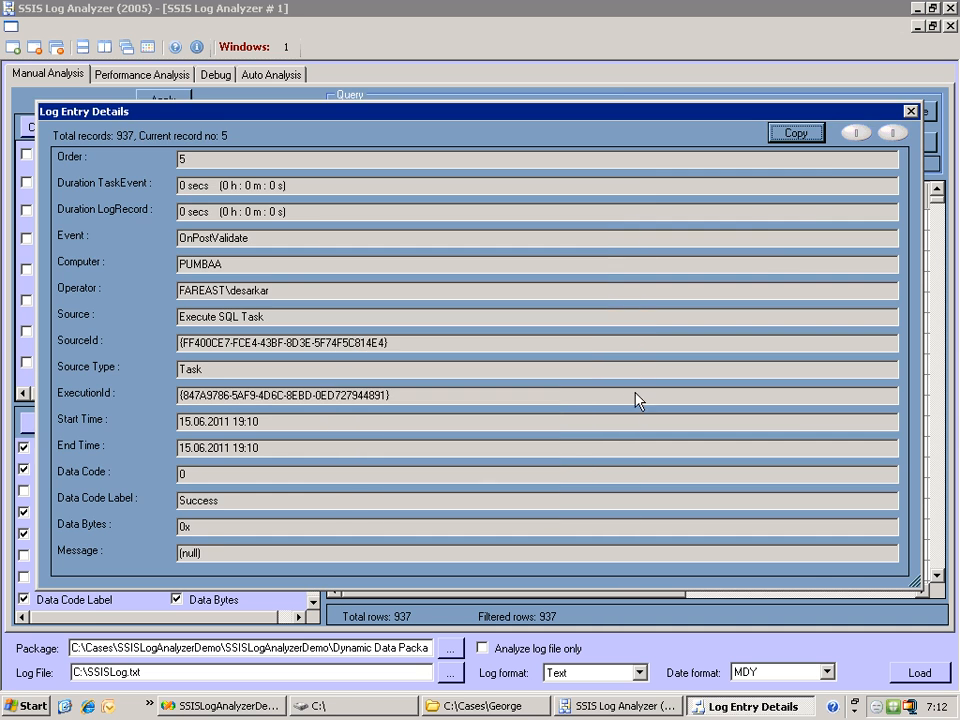
pyautogui.click(911, 113)
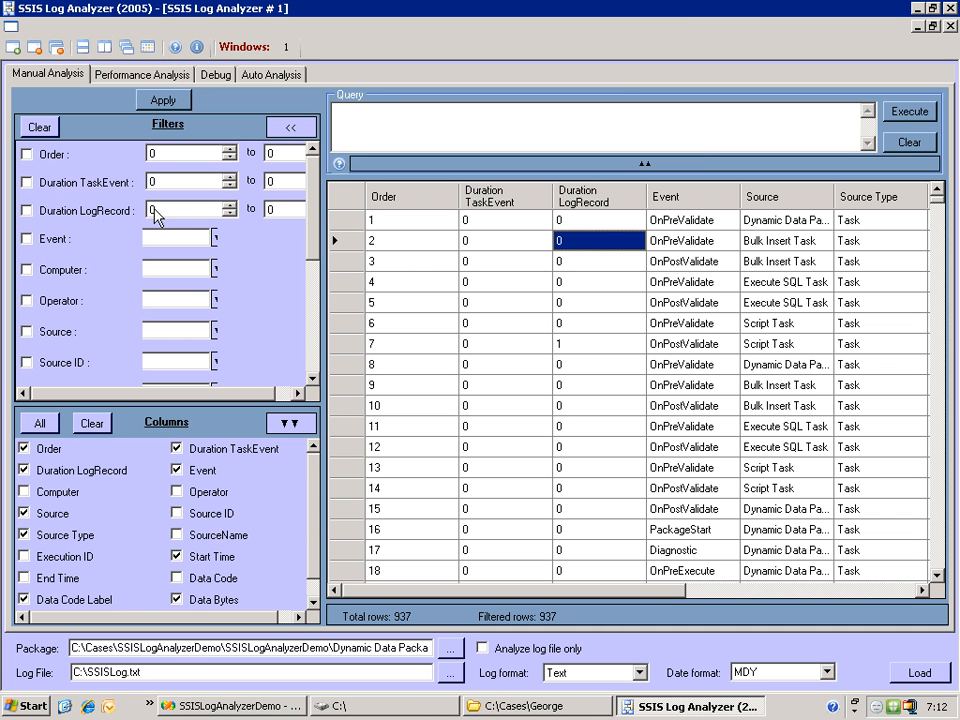
# Step: Filter the log by the source Execute SQL Task and highlight the Source values in the filtered rows
pyautogui.click(27, 331)
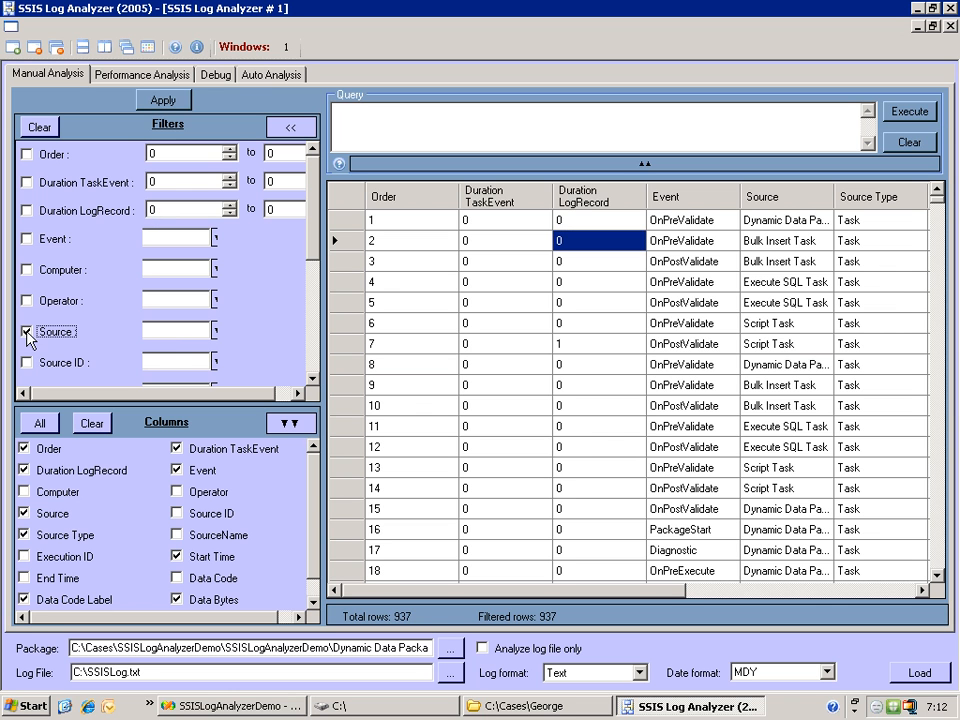
pyautogui.click(213, 333)
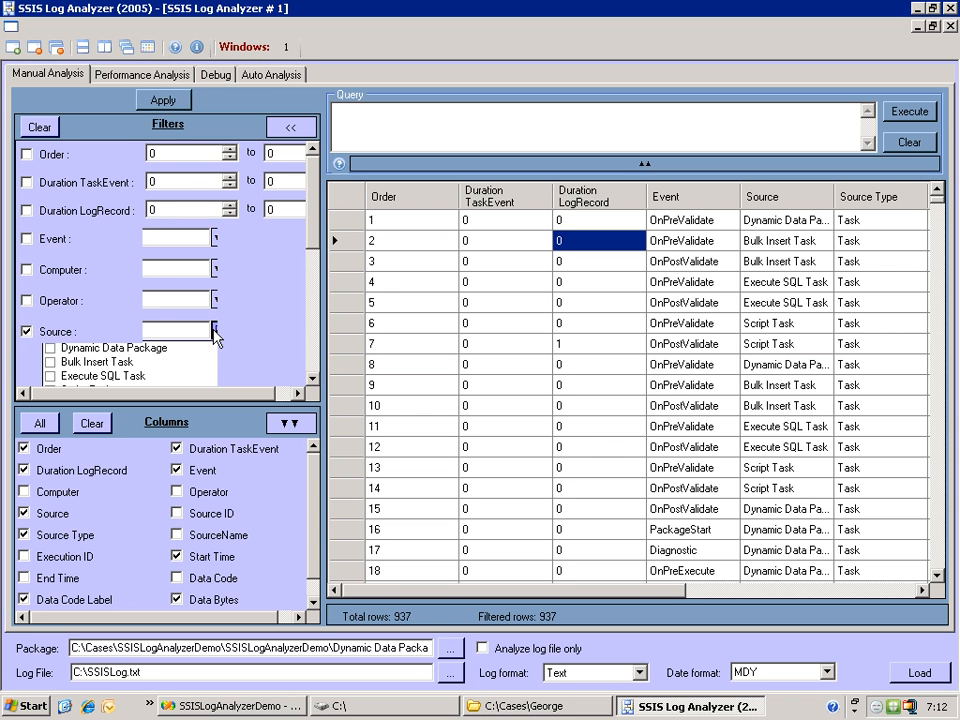
pyautogui.scroll(-1, 55, 366)
pyautogui.click(51, 366)
pyautogui.click(51, 362)
pyautogui.click(51, 337)
pyautogui.click(51, 337)
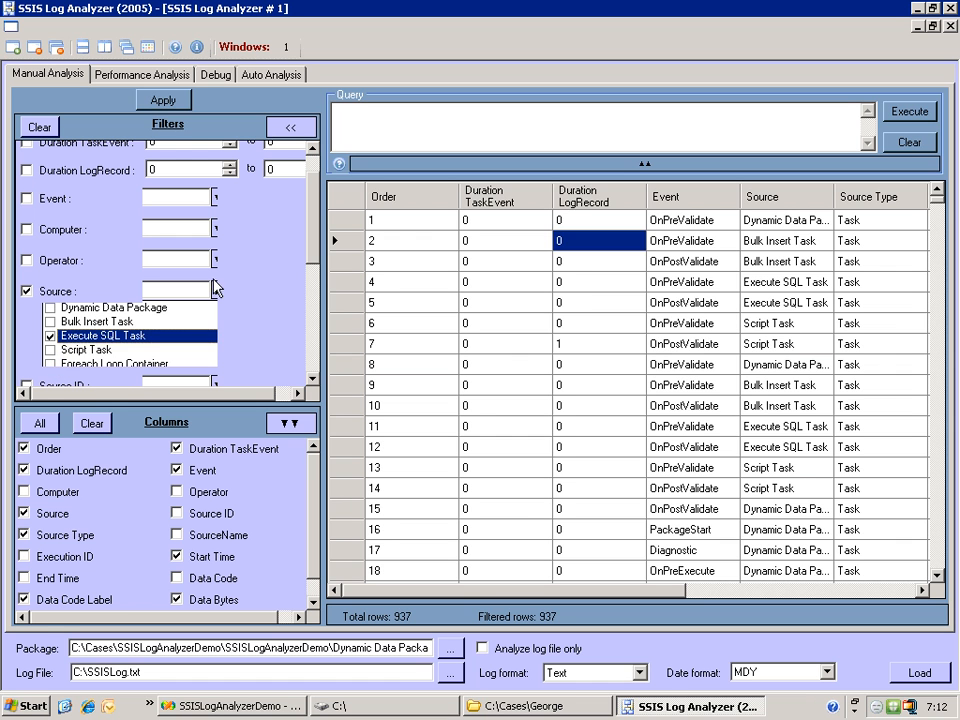
pyautogui.click(166, 101)
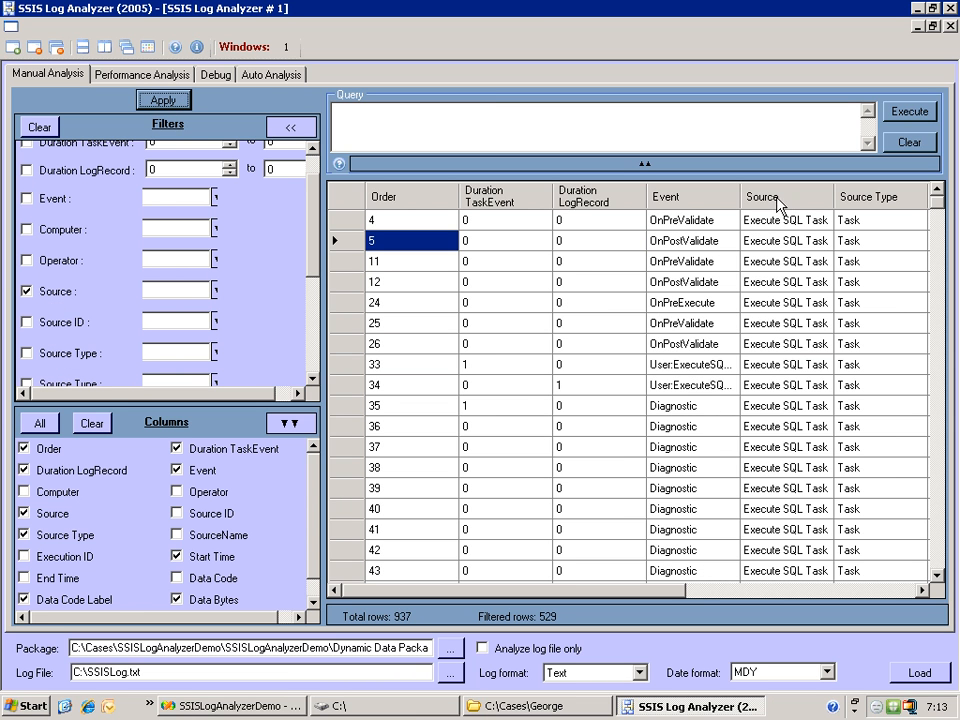
pyautogui.moveTo(771, 220); pyautogui.dragTo(773, 517)
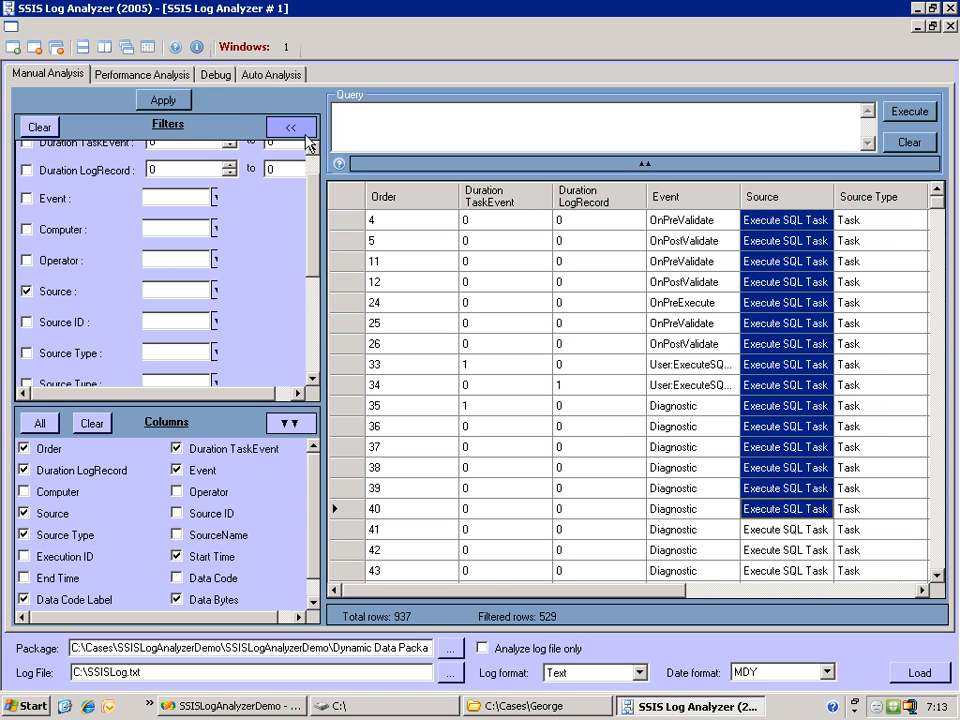
# Step: Query the log with the expression Event = 'Diagnostic' and highlight the Event values in the returned rows
pyautogui.click(382, 133)
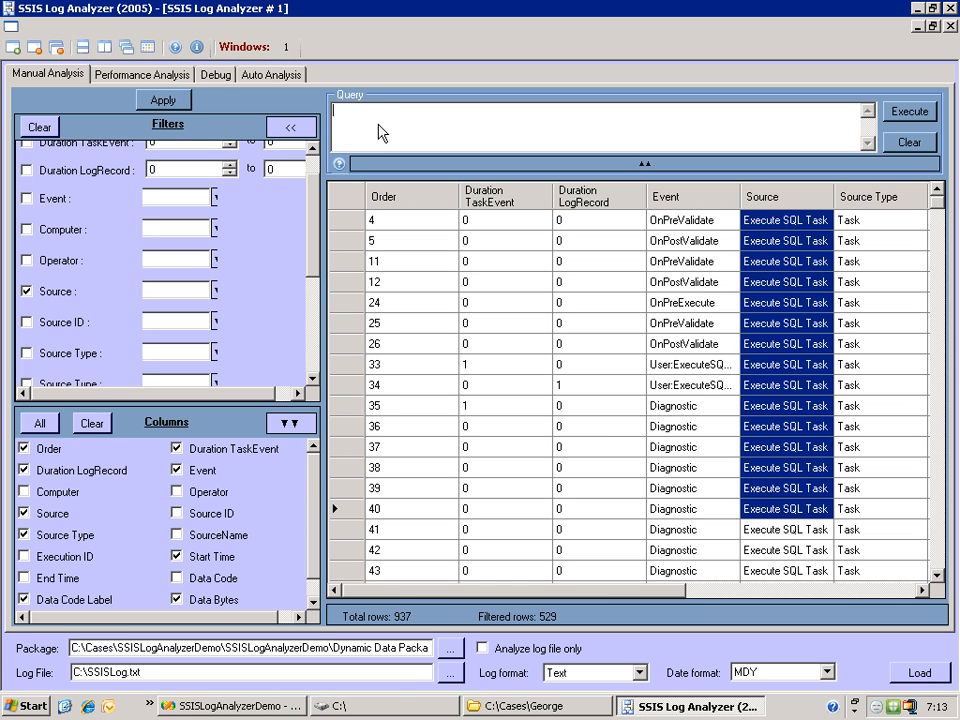
pyautogui.write('Event')
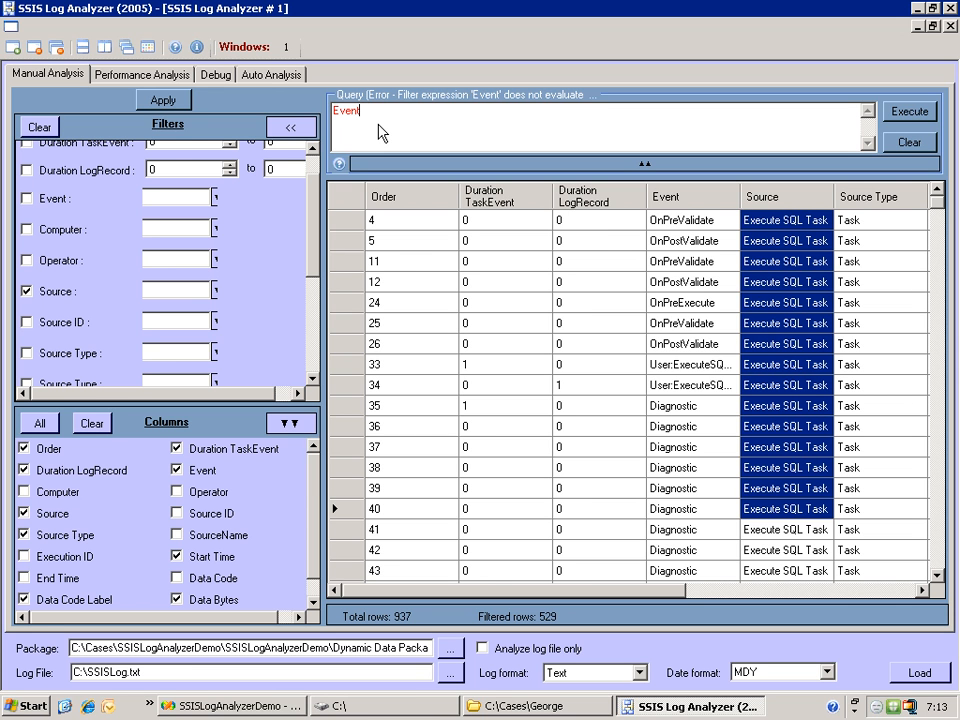
pyautogui.write(' =')
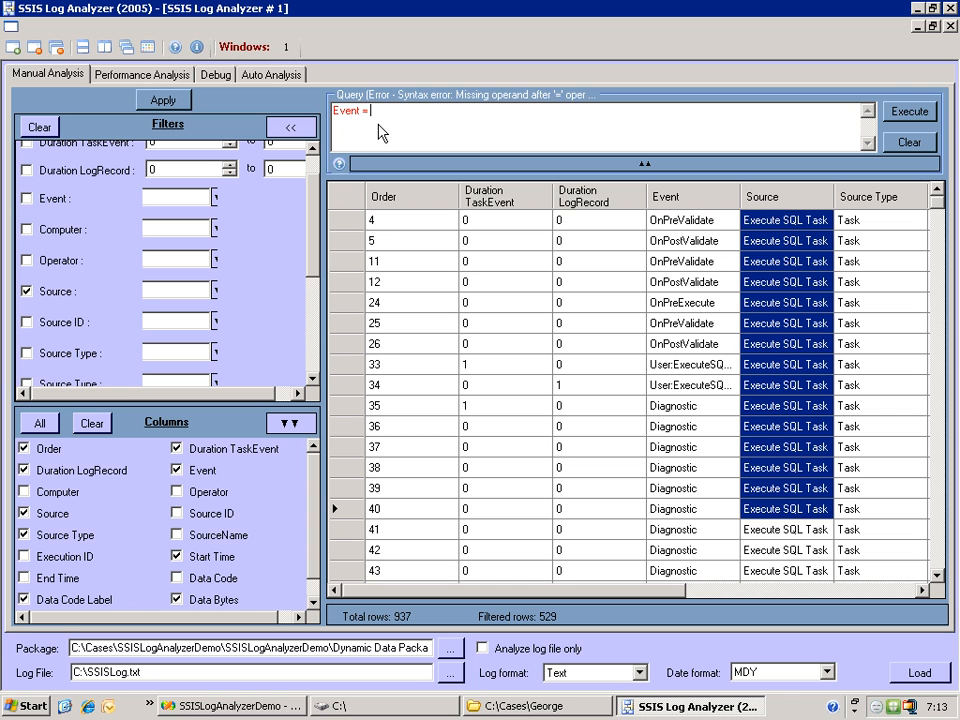
pyautogui.write(" '")
pyautogui.press('BackSpace')
pyautogui.write('Diag')
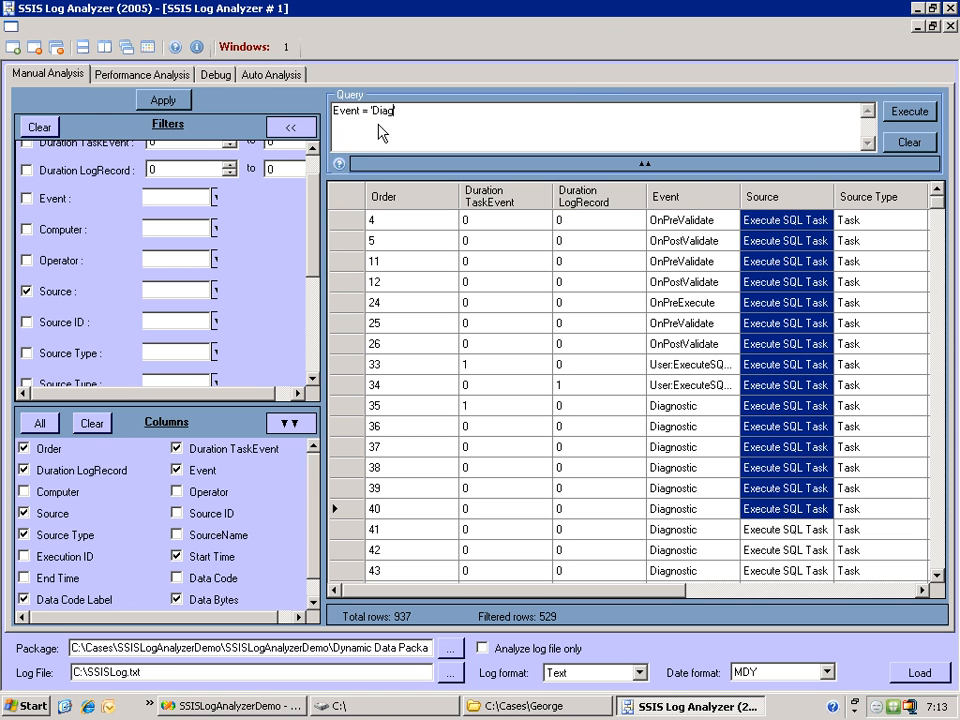
pyautogui.write('nostic')
pyautogui.write("'")
pyautogui.click(909, 111)
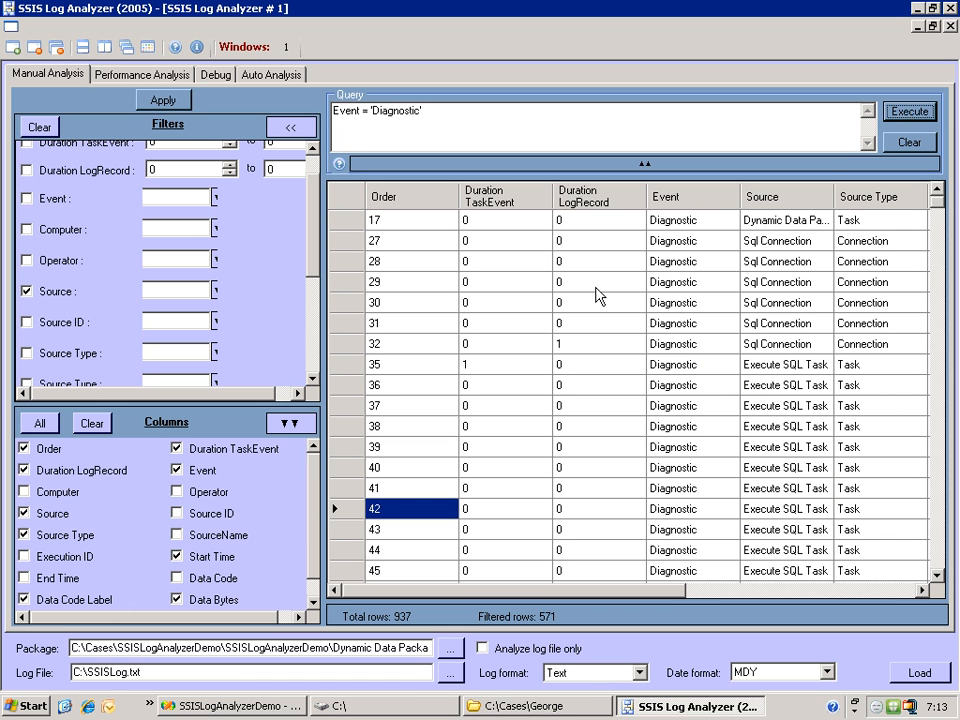
pyautogui.moveTo(666, 226); pyautogui.dragTo(657, 560)
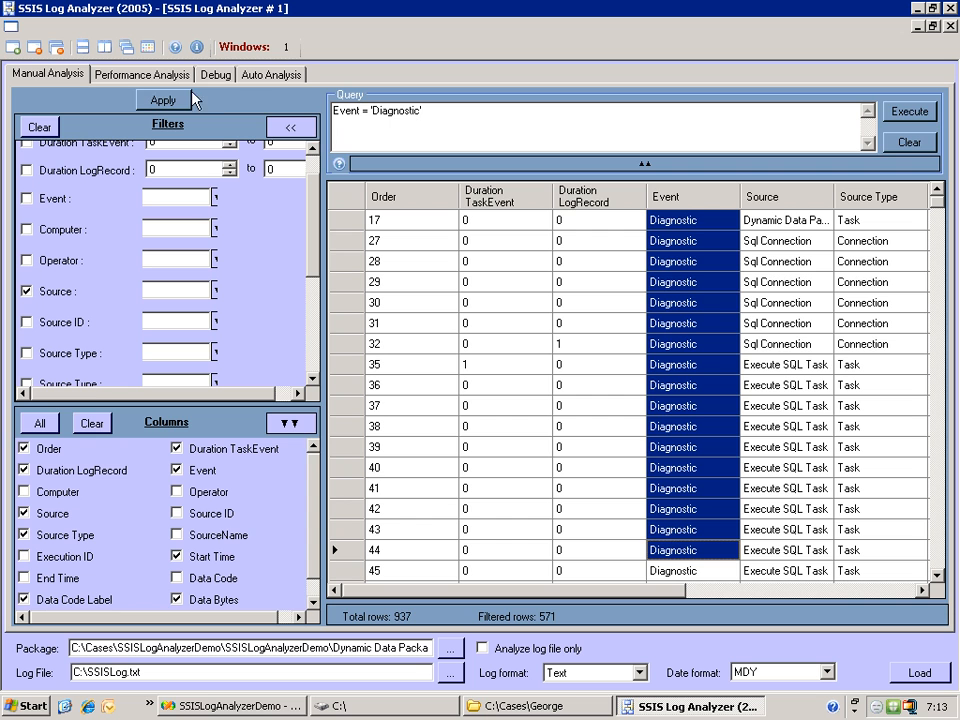
# Step: Examine the task performance chart, then view the package's task flow in the debug view
pyautogui.click(150, 75)
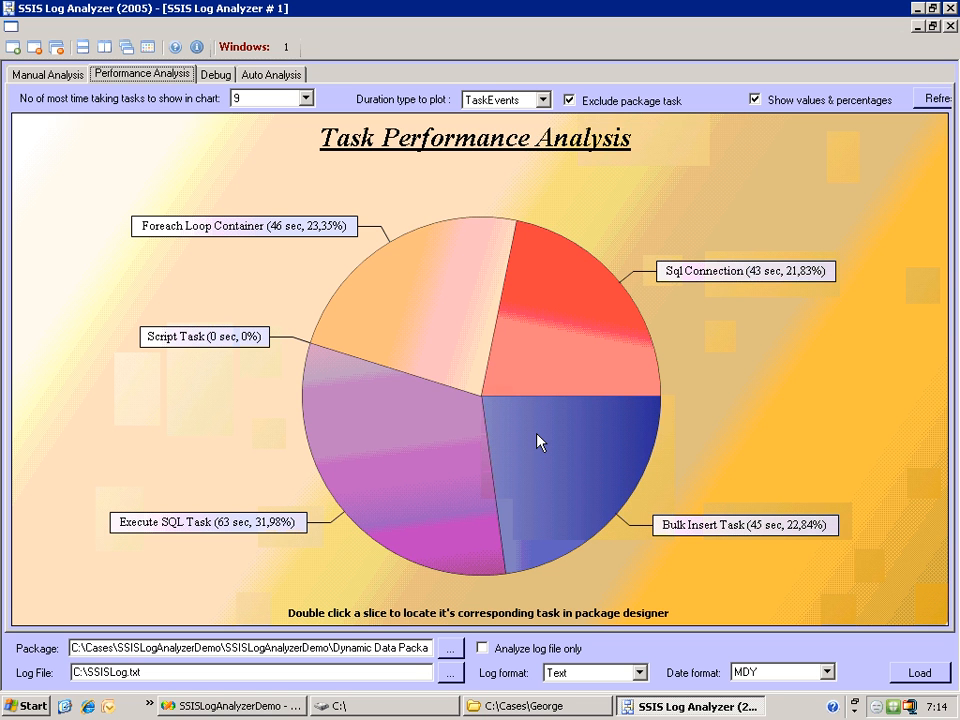
pyautogui.click(222, 78)
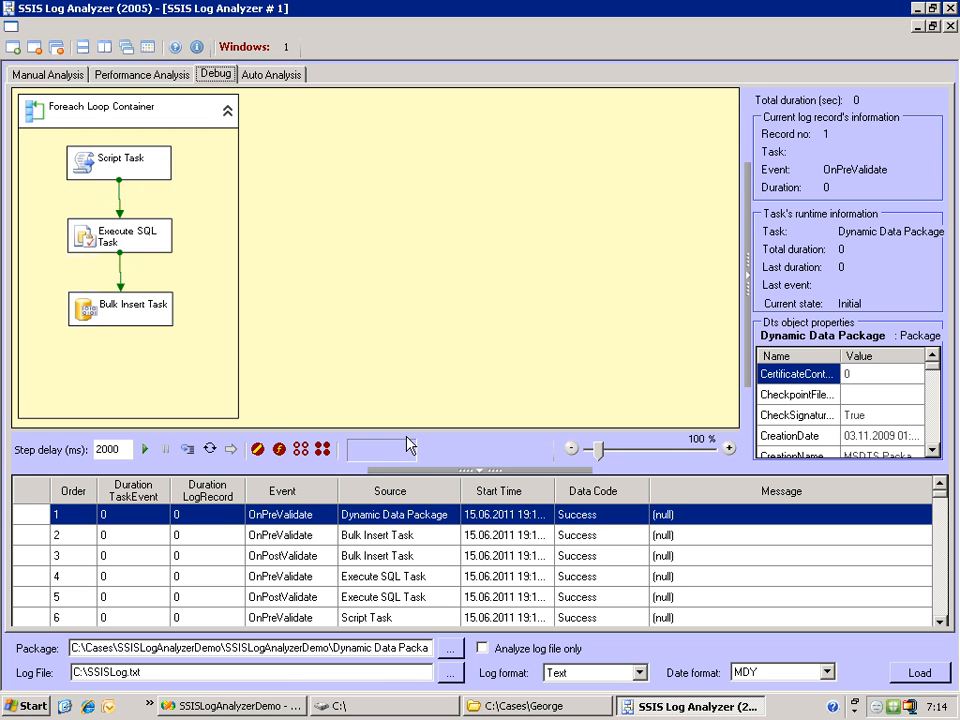
# Step: Load the log with log-only analysis enabled, then disable that option and reload it together with the package
pyautogui.click(484, 648)
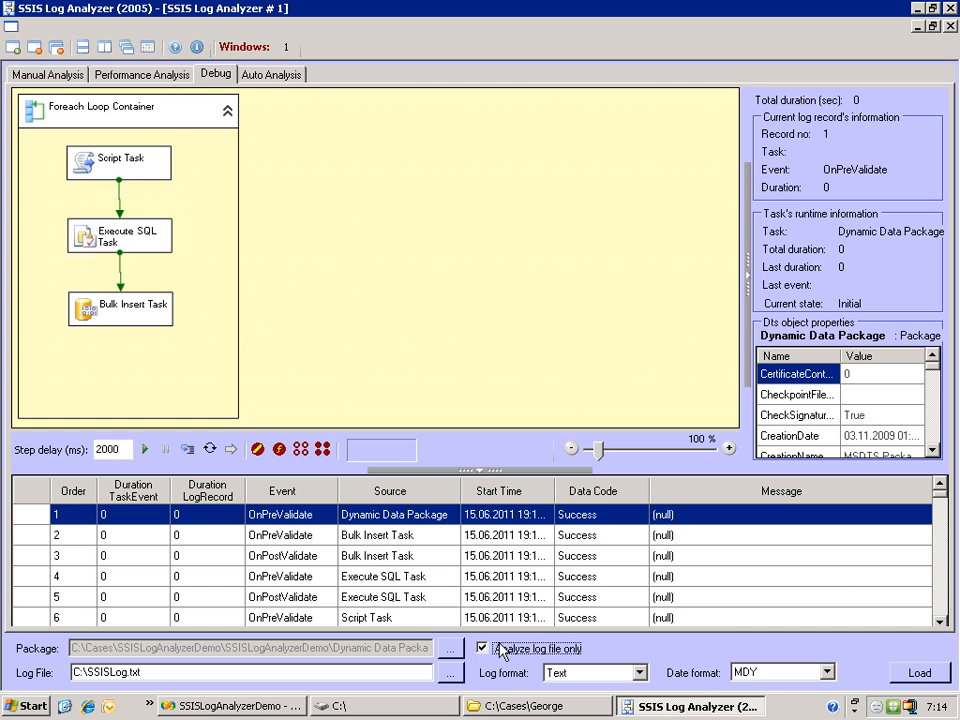
pyautogui.click(921, 678)
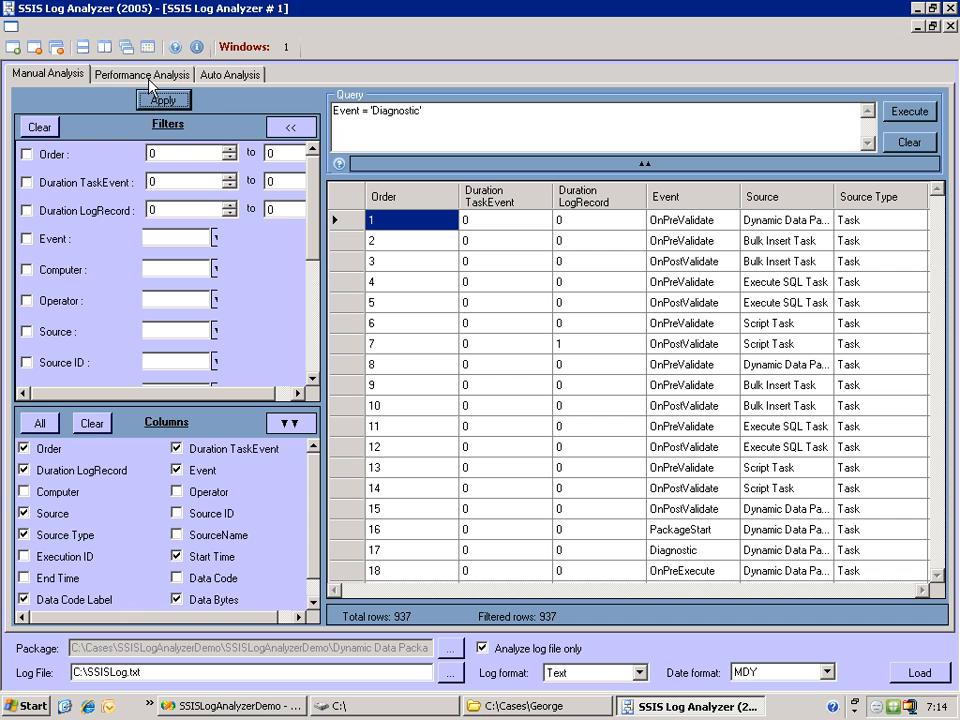
pyautogui.click(484, 648)
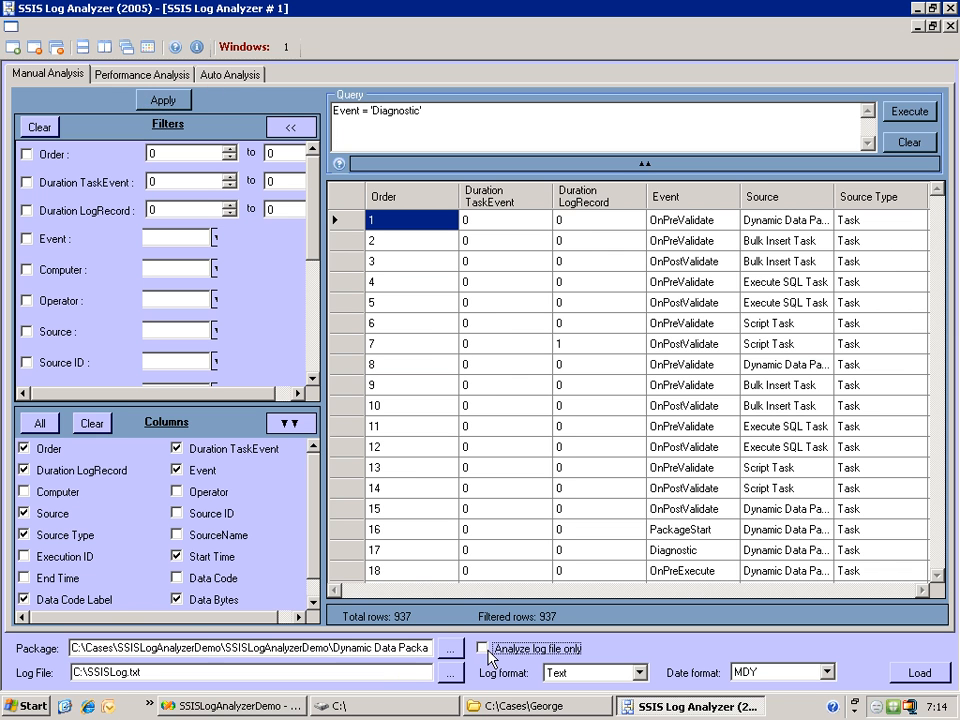
pyautogui.click(932, 680)
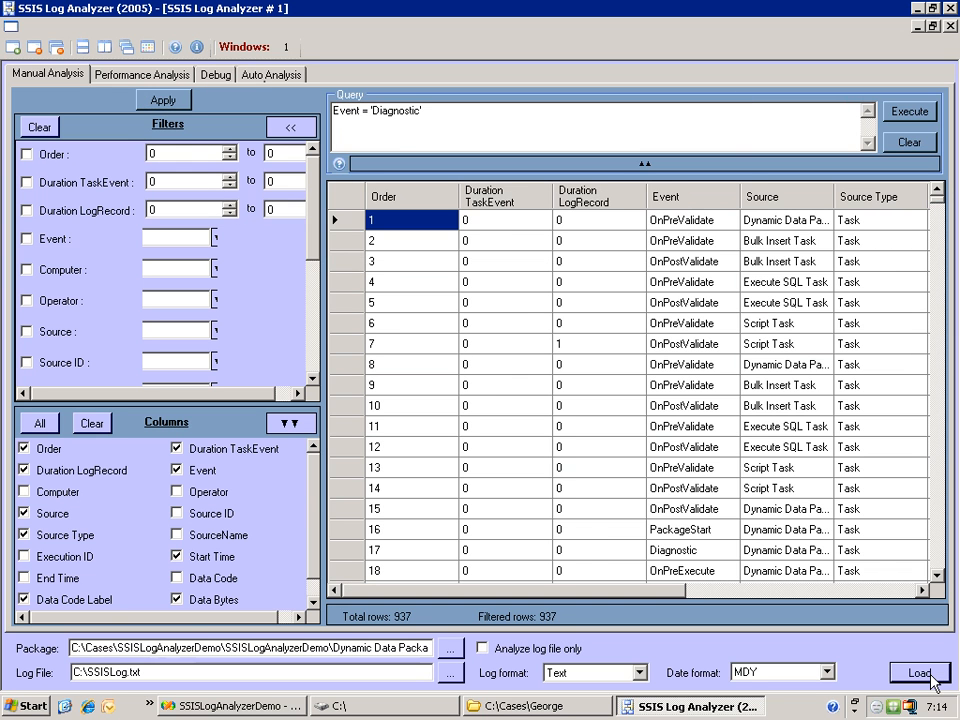
# Step: In the debug view, set the step delay to 2 ms, start replaying the log and pause partway through
pyautogui.click(215, 74)
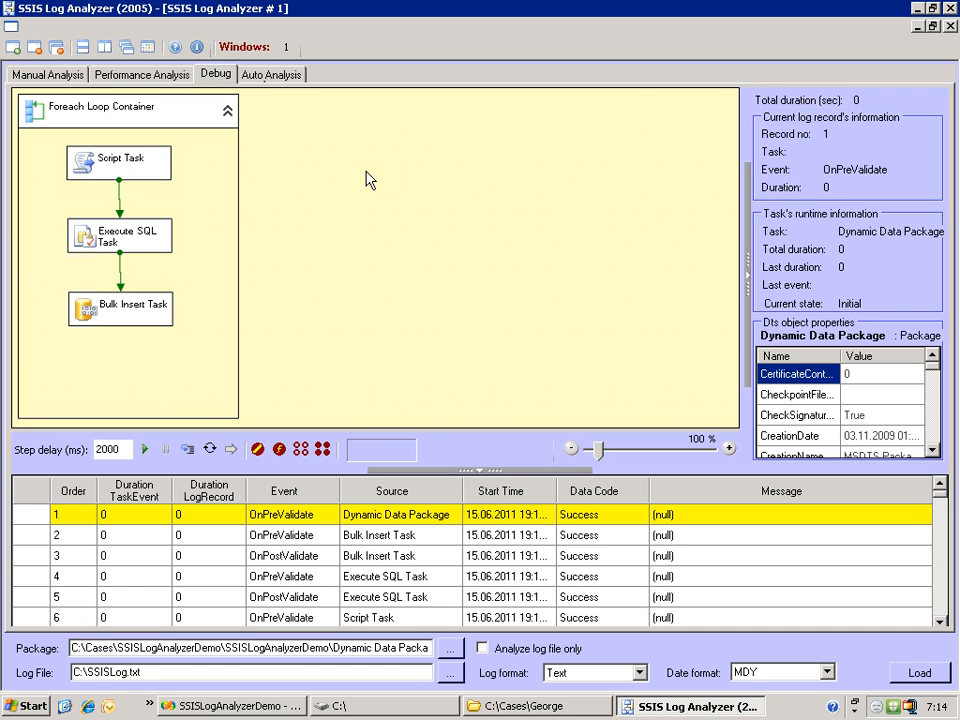
pyautogui.moveTo(122, 449); pyautogui.dragTo(58, 460)
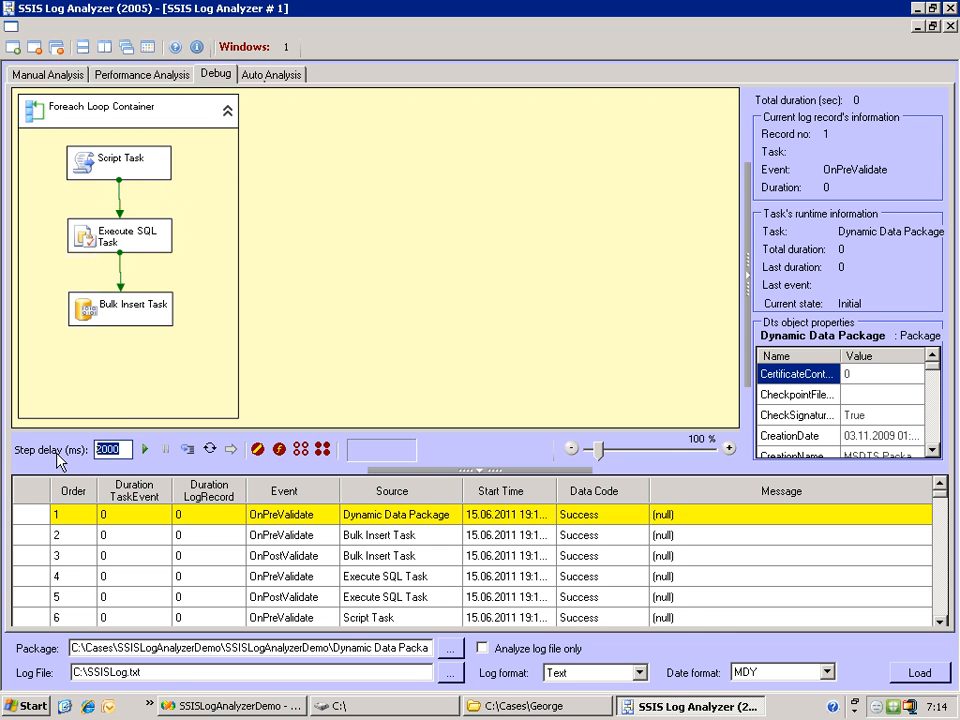
pyautogui.write('2')
pyautogui.click(145, 450)
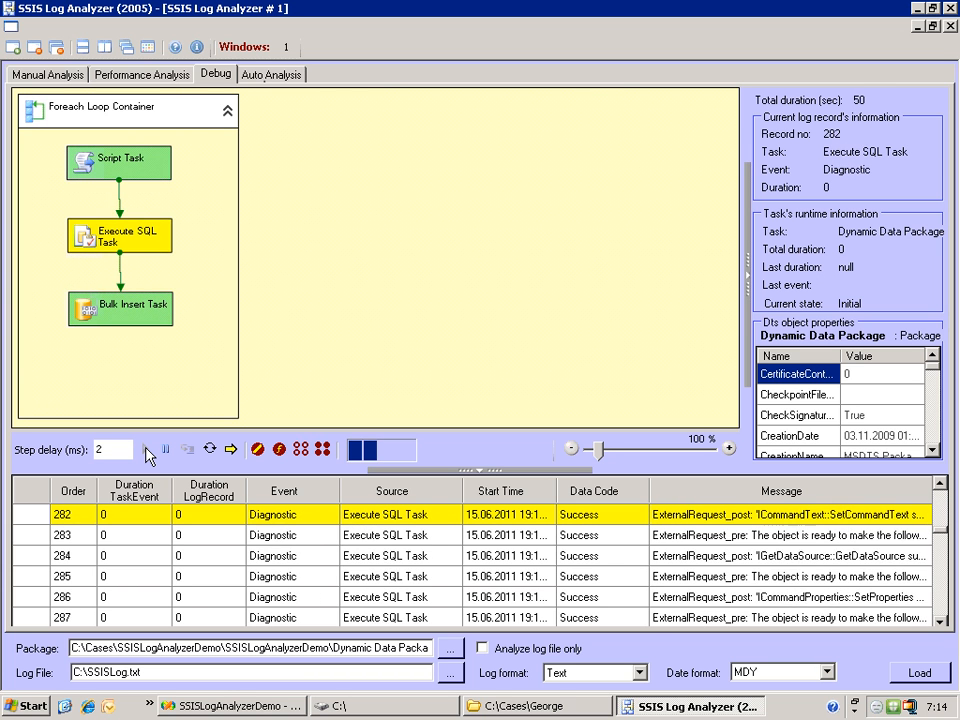
pyautogui.click(167, 451)
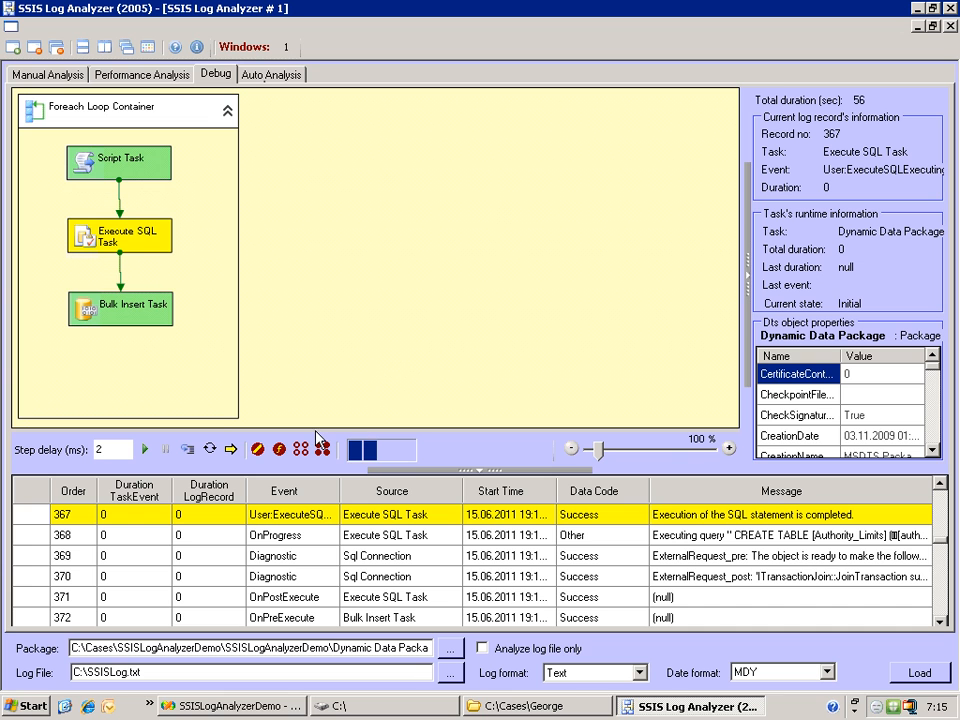
# Step: Set a breakpoint on log record 372, the Bulk Insert Task's OnPreExecute event, and resume the replay until it stops there
pyautogui.click(31, 622)
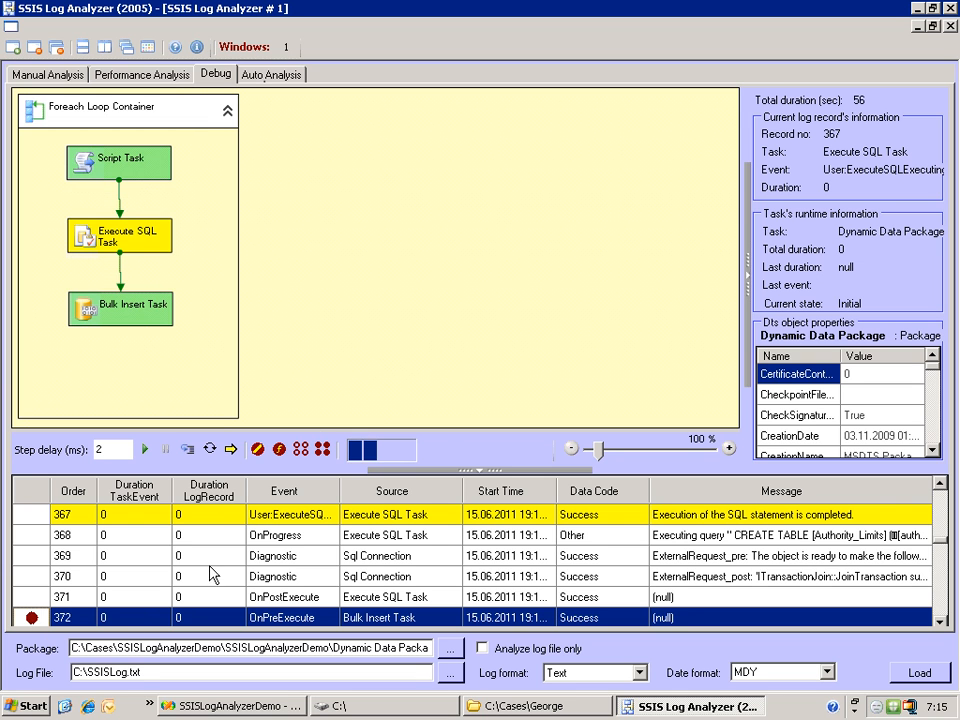
pyautogui.click(145, 450)
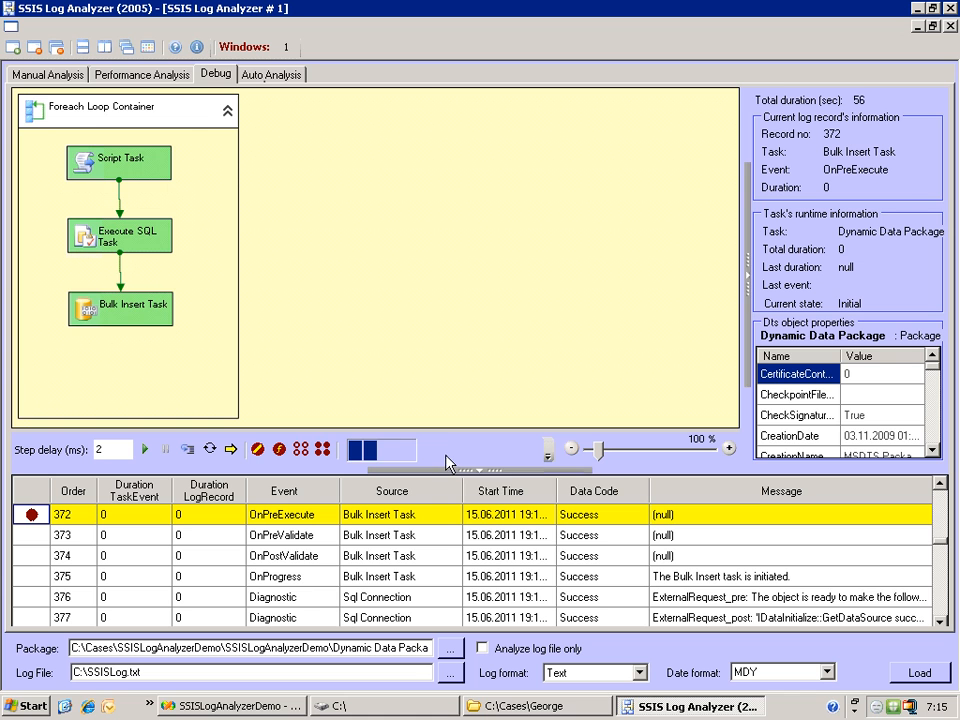
# Step: Show all logged events for the Script Task, review them and close the event list
pyautogui.moveTo(445, 453)
pyautogui.rightClick(131, 164)
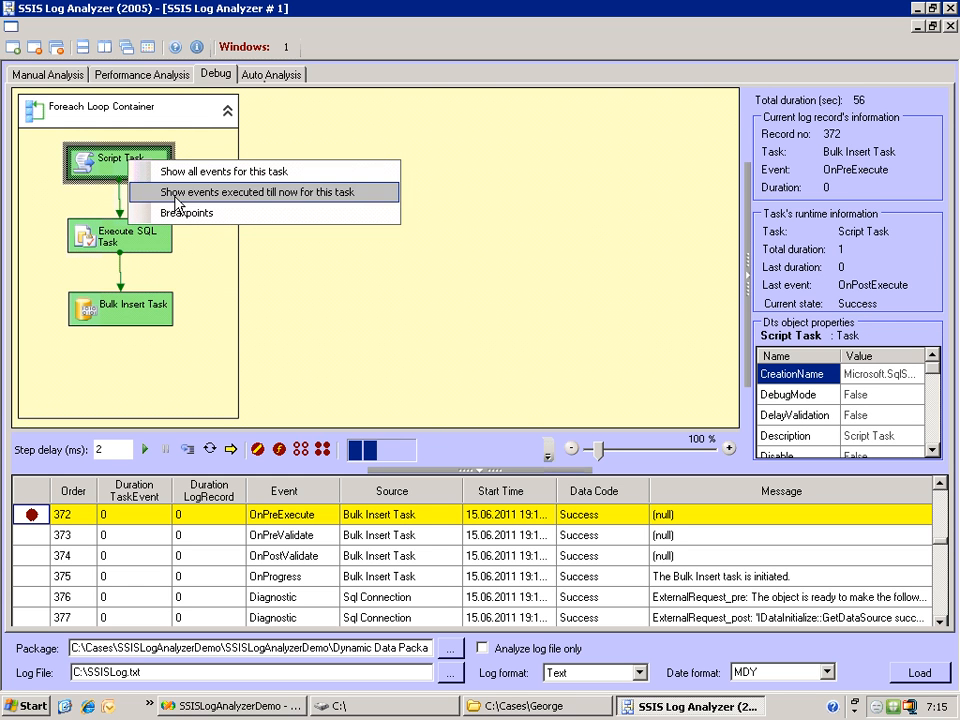
pyautogui.click(170, 172)
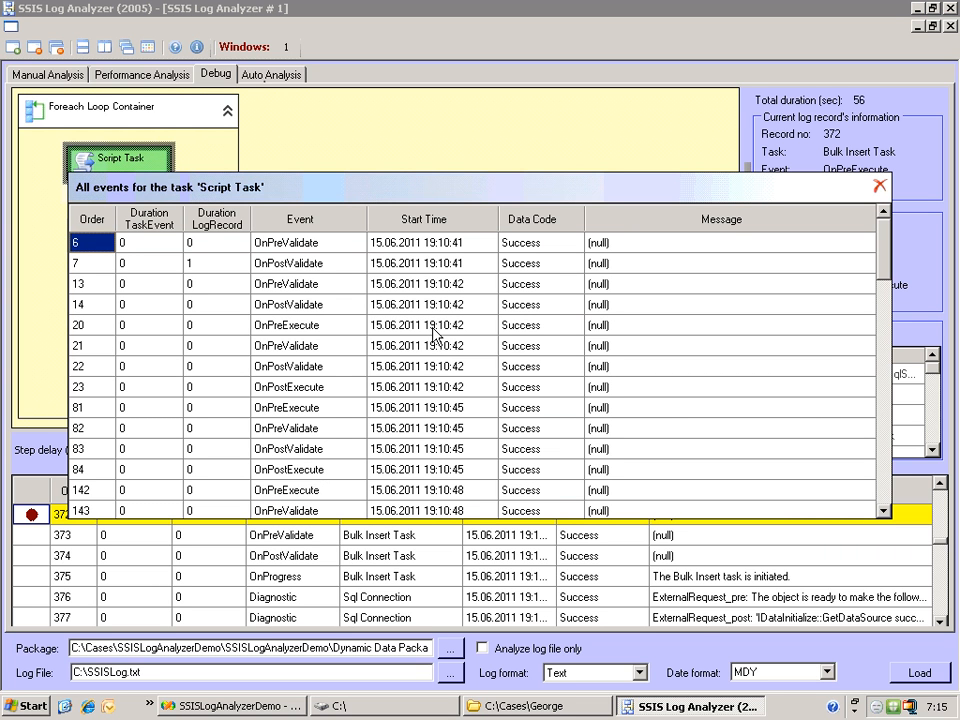
pyautogui.click(878, 186)
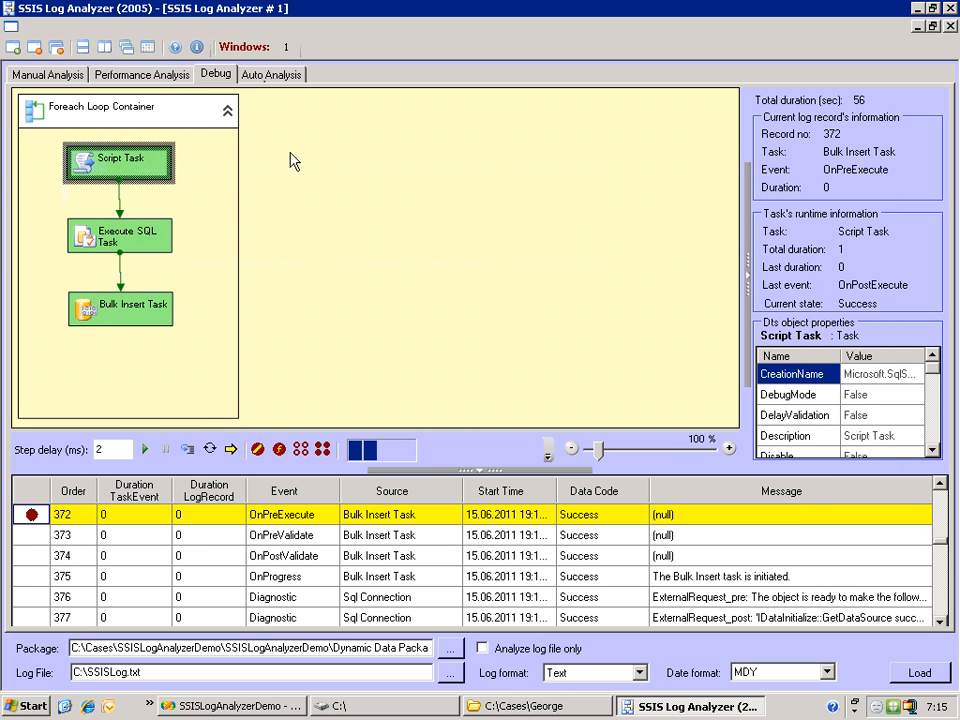
# Step: Resume the replay from the breakpoint to the end of the log and dismiss the closing message
pyautogui.click(144, 450)
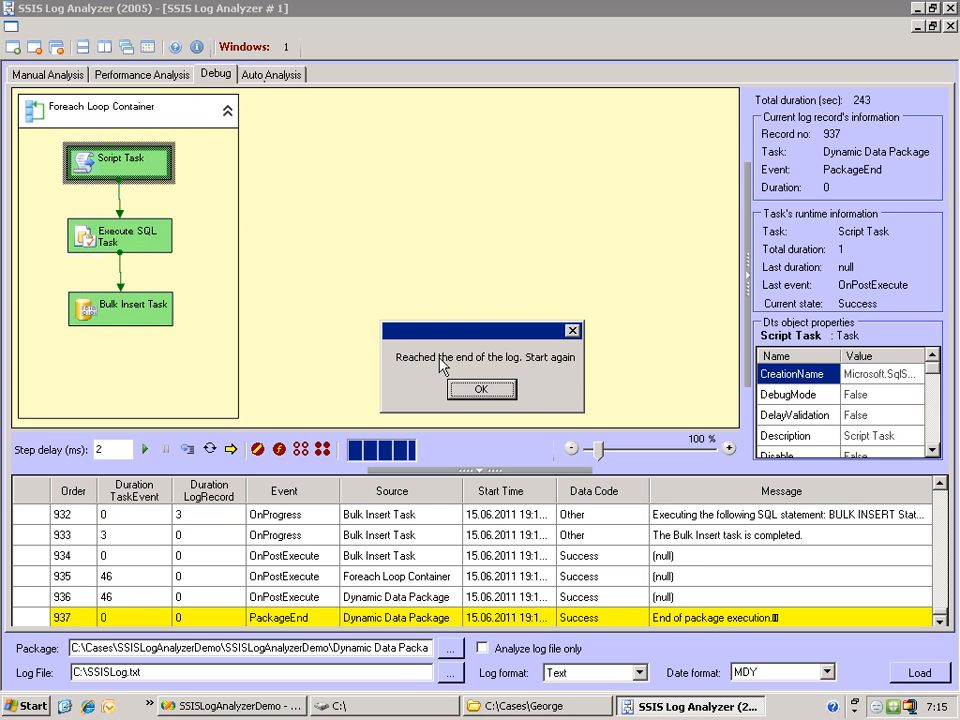
pyautogui.click(482, 390)
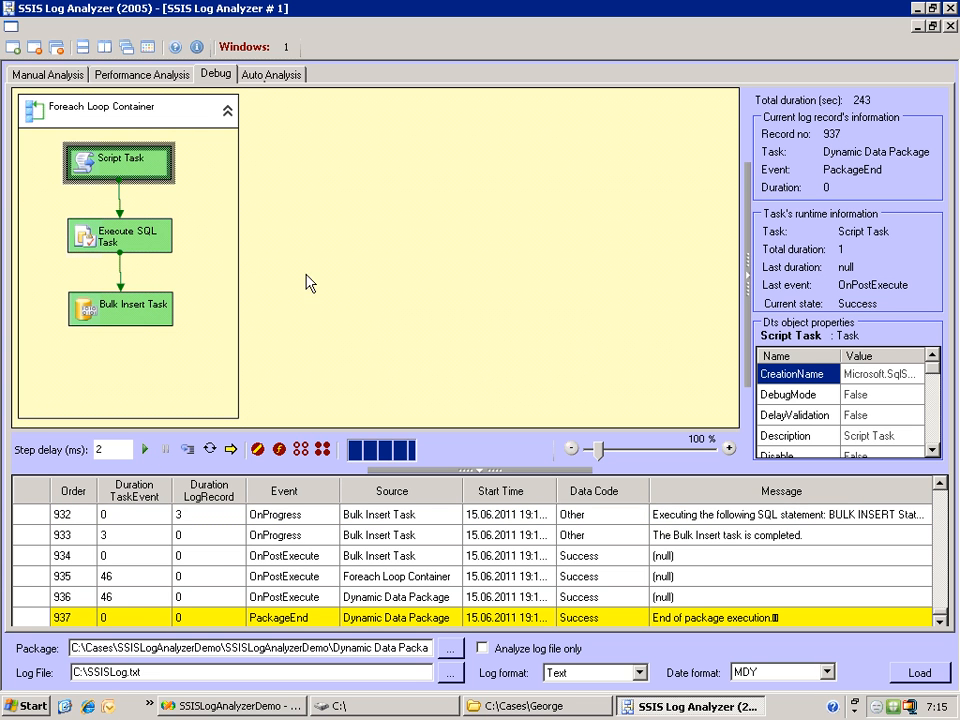
# Step: Run an automatic analysis of the log with only the CommonErrors2005 analyzer selected
pyautogui.click(281, 77)
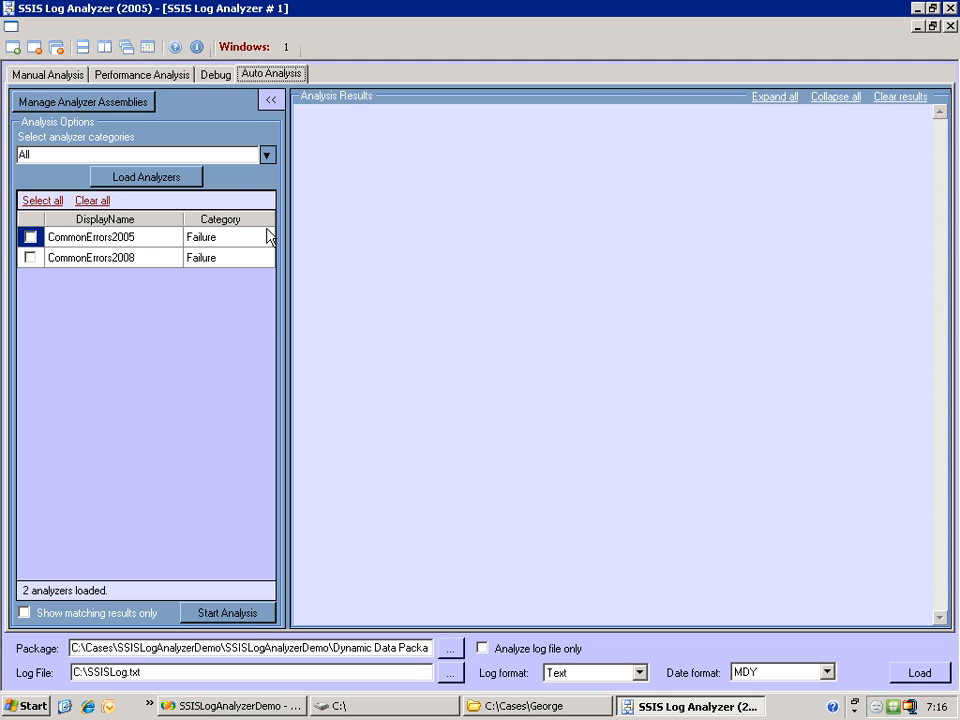
pyautogui.click(246, 614)
pyautogui.click(482, 399)
pyautogui.click(30, 237)
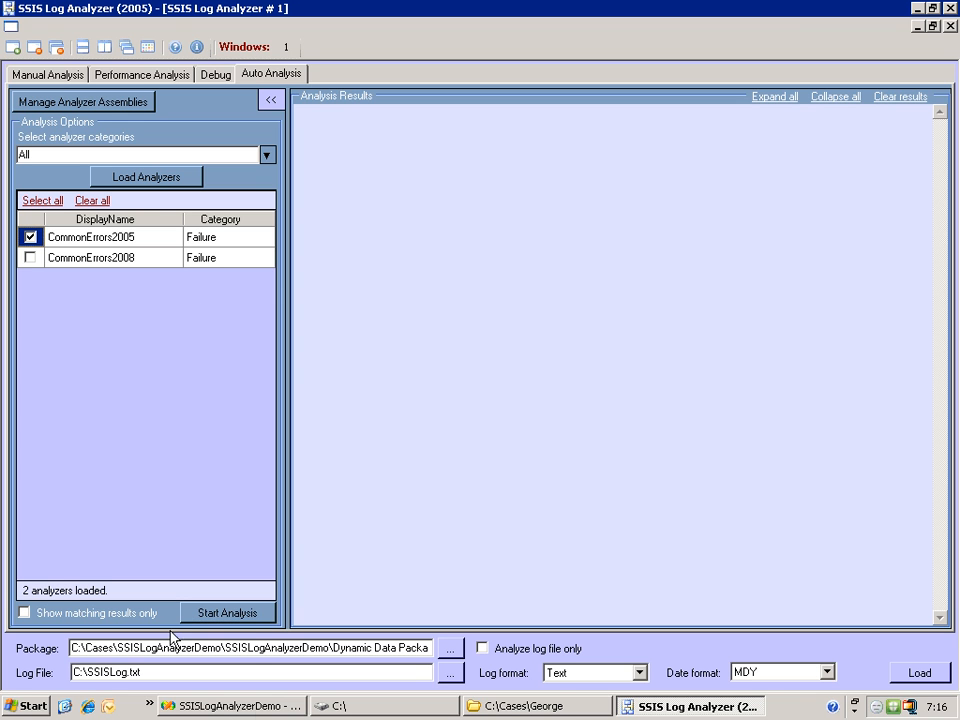
pyautogui.click(260, 615)
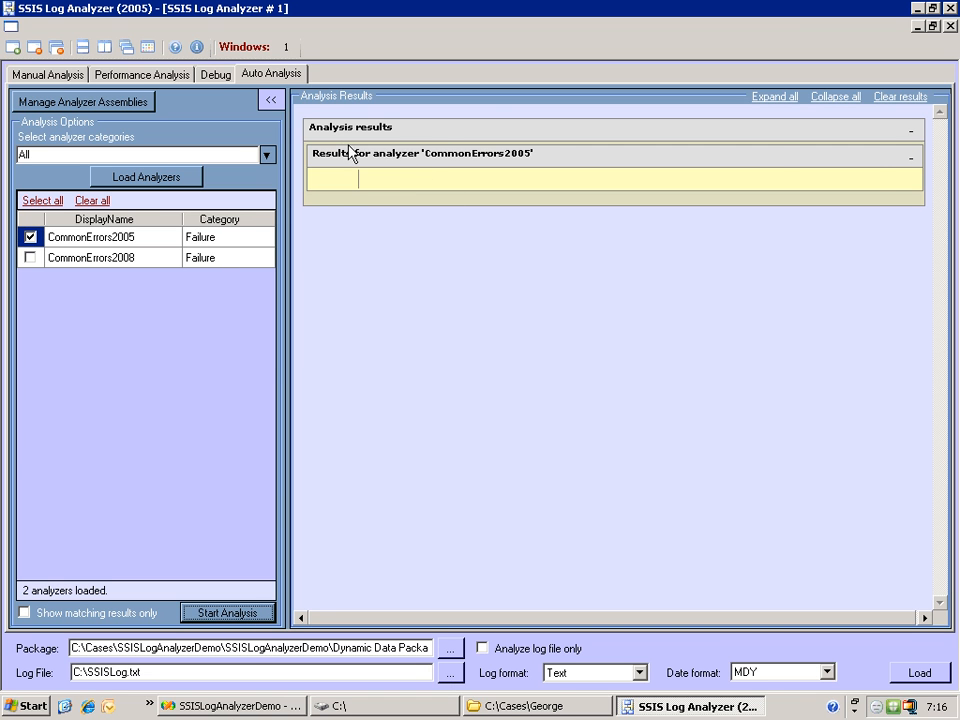